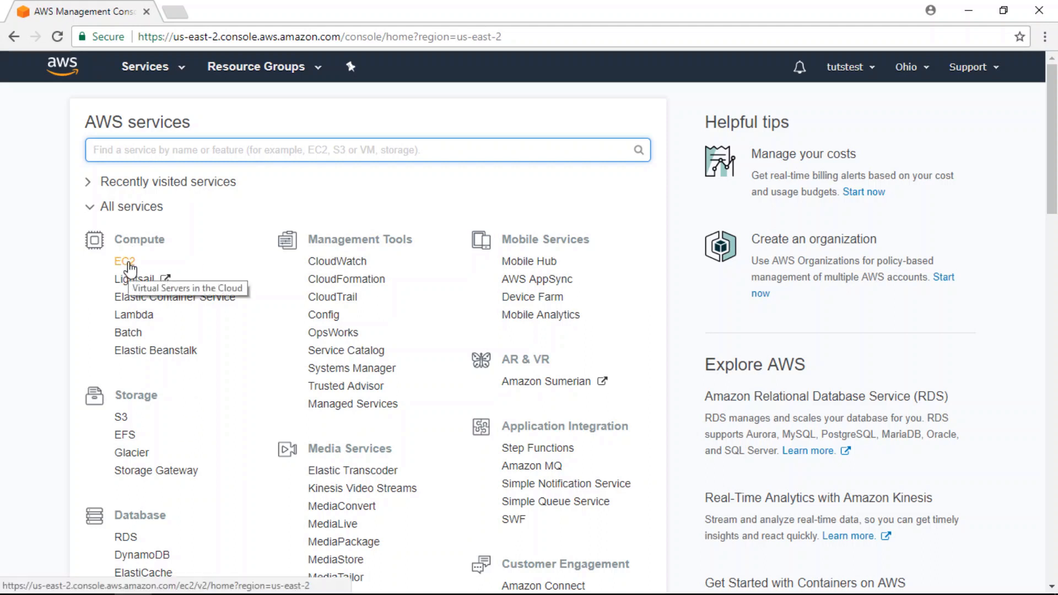
# Open the EC2 service and show its list of instances
pyautogui.click(128, 264)
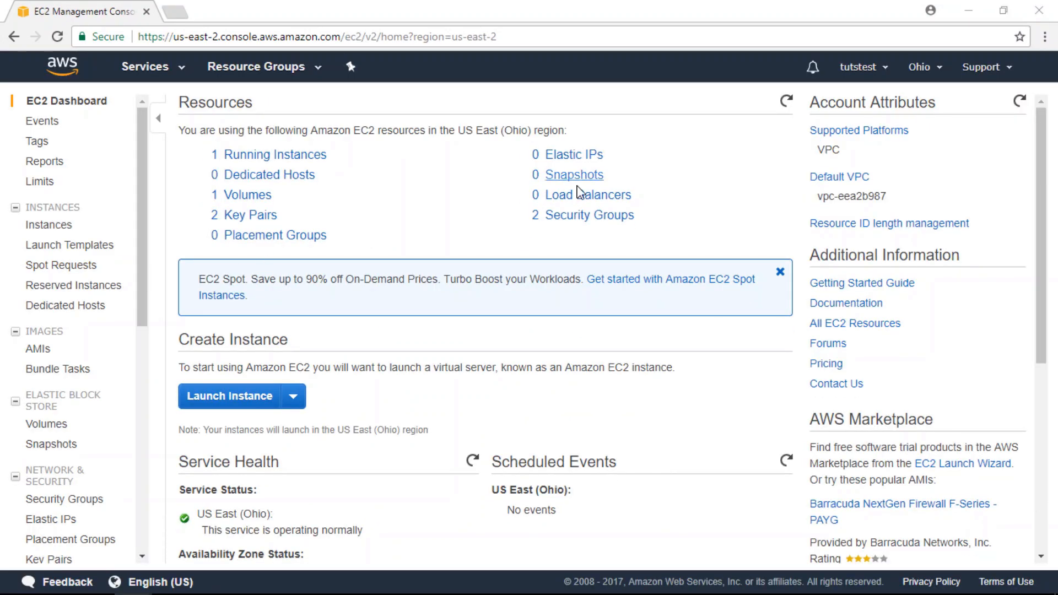
pyautogui.moveTo(143, 191)
pyautogui.mouseDown()
pyautogui.moveTo(151, 249)
pyautogui.moveTo(145, 183)
pyautogui.mouseUp()
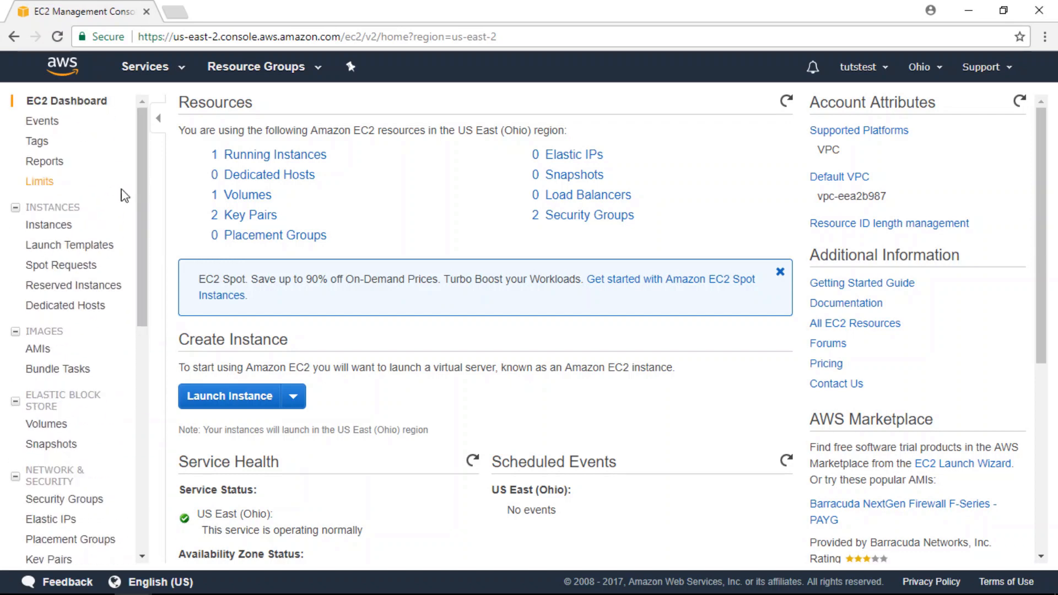
pyautogui.click(57, 233)
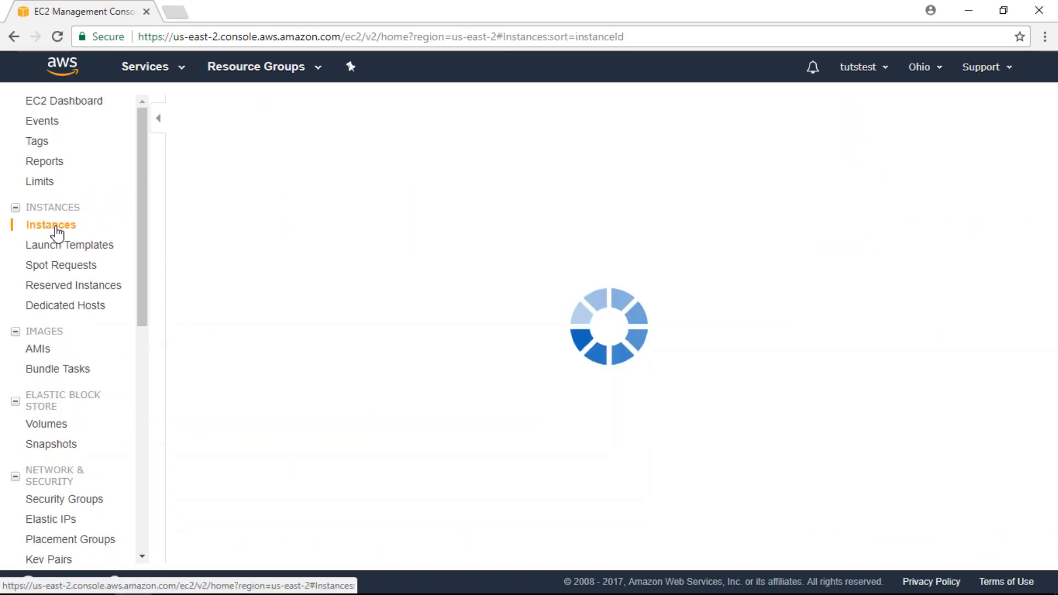
# Copy the running instance's IPv4 public IP, 18.216.154.102, into an empty Notepad document and minimize Notepad
pyautogui.moveTo(573, 327); pyautogui.dragTo(742, 340)
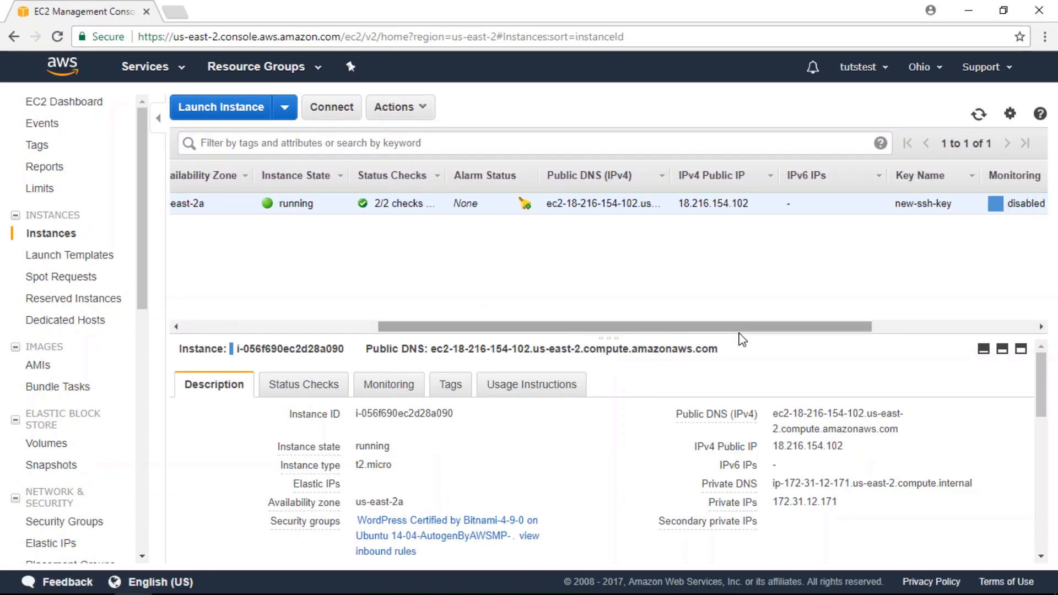
pyautogui.moveTo(749, 203); pyautogui.dragTo(679, 205)
pyautogui.hotkey('ctrl', 'c')
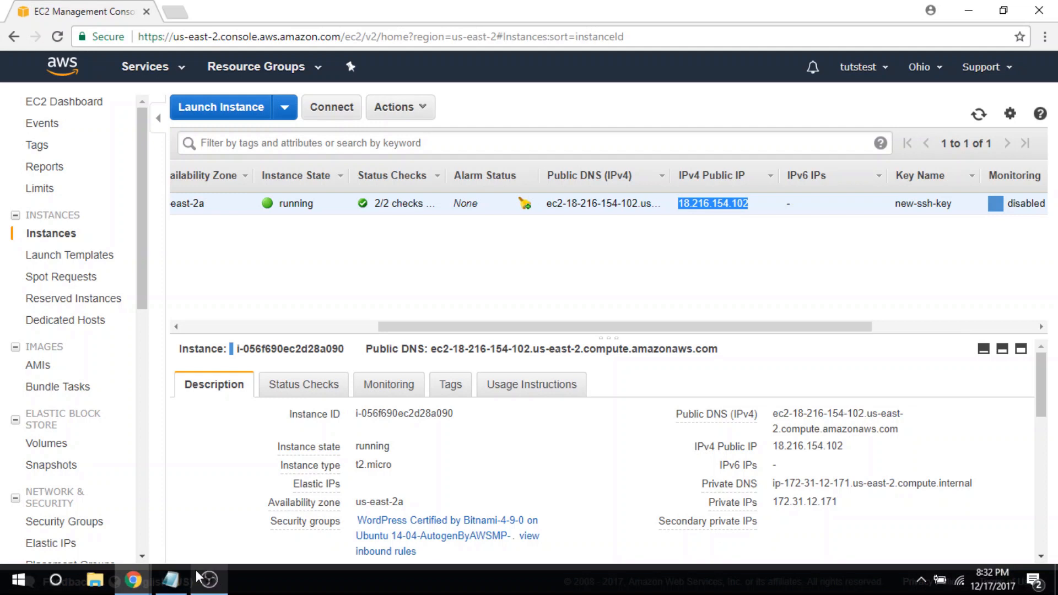
pyautogui.click(187, 580)
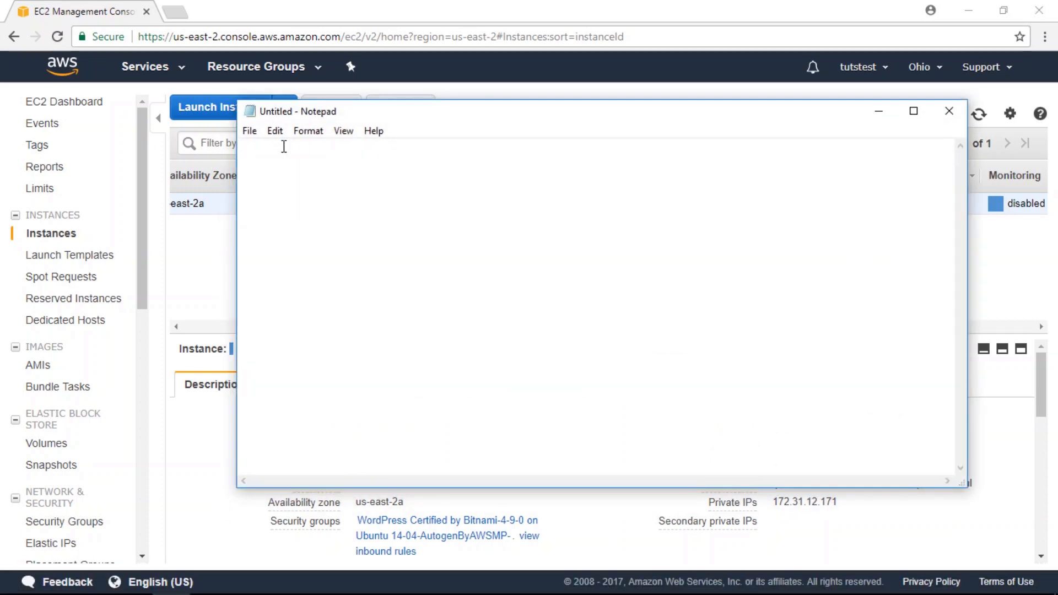
pyautogui.hotkey('ctrl', 'v')
pyautogui.click(879, 110)
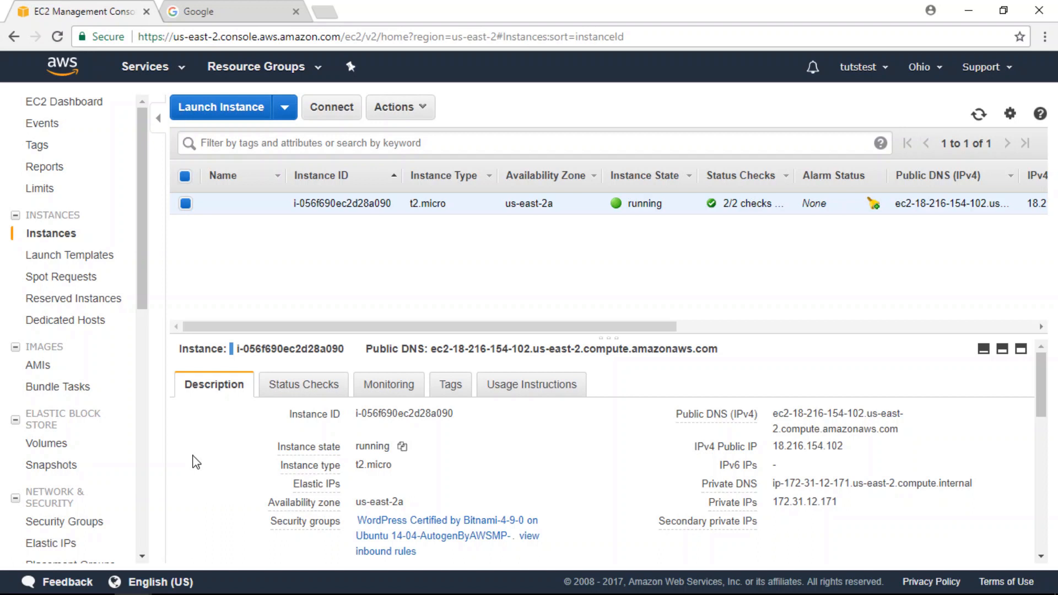
pyautogui.click(208, 6)
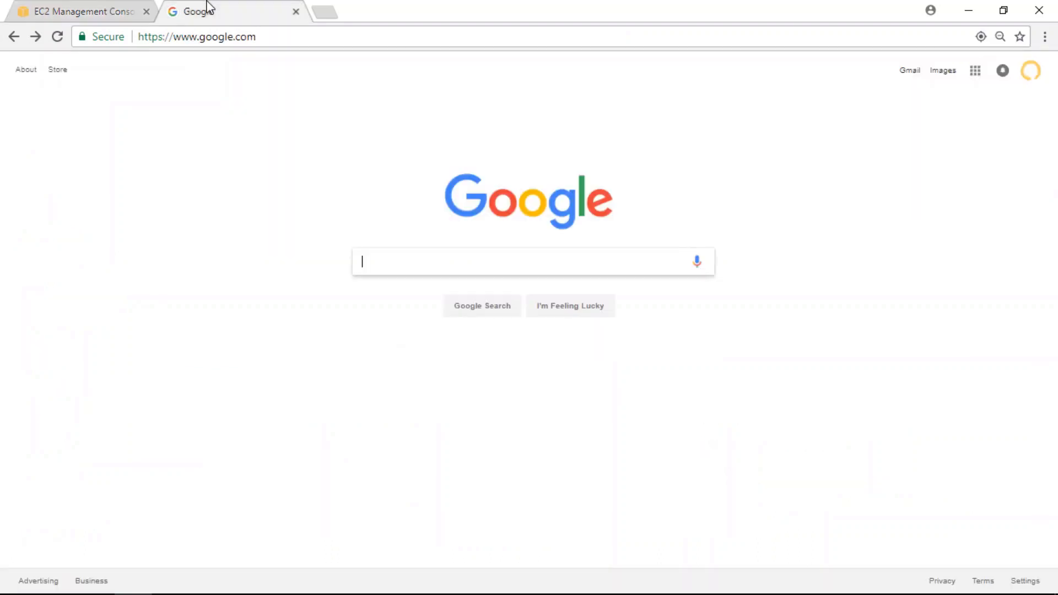
pyautogui.click(237, 37)
pyautogui.write('https://console.aws.amazon.com/route53/home')
pyautogui.press('Return')
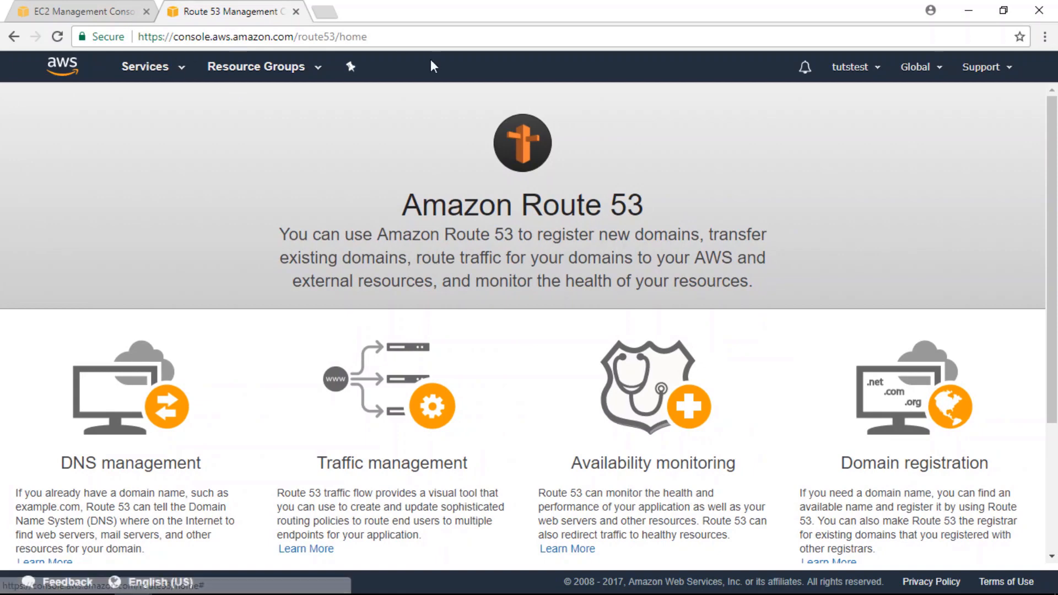
pyautogui.moveTo(402, 34); pyautogui.dragTo(174, 34)
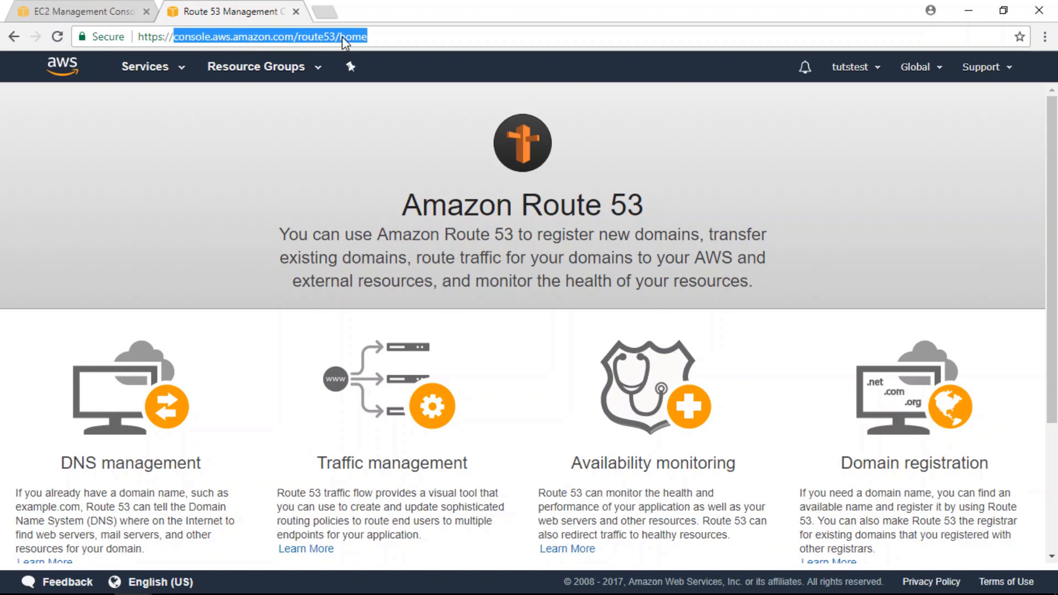
pyautogui.click(385, 36)
# Get started with DNS management and create a public hosted zone for the domain 1pagezen.com
pyautogui.scroll(-1, 336, 348)
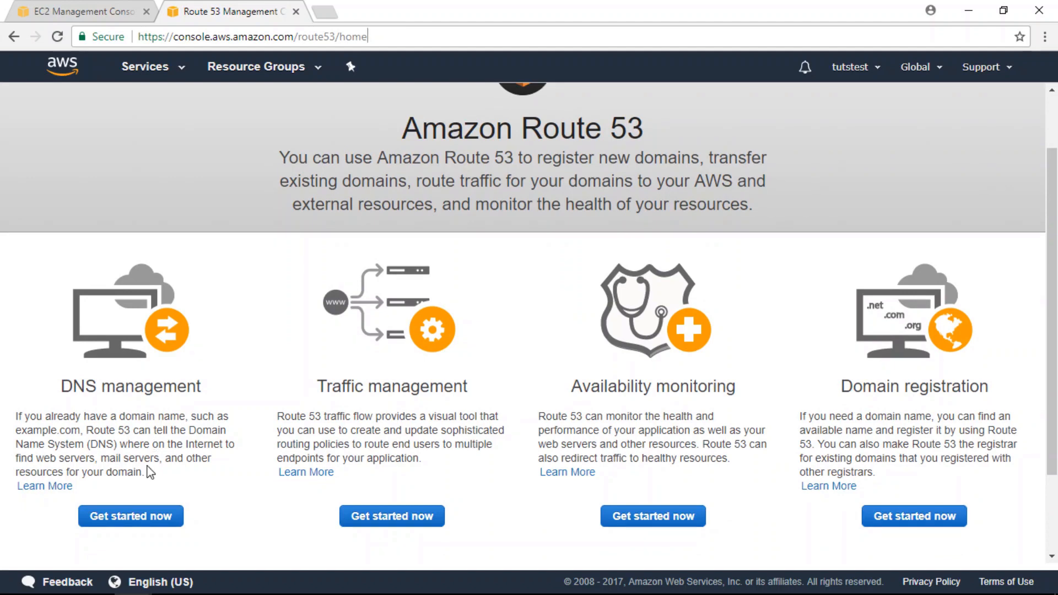
pyautogui.click(121, 516)
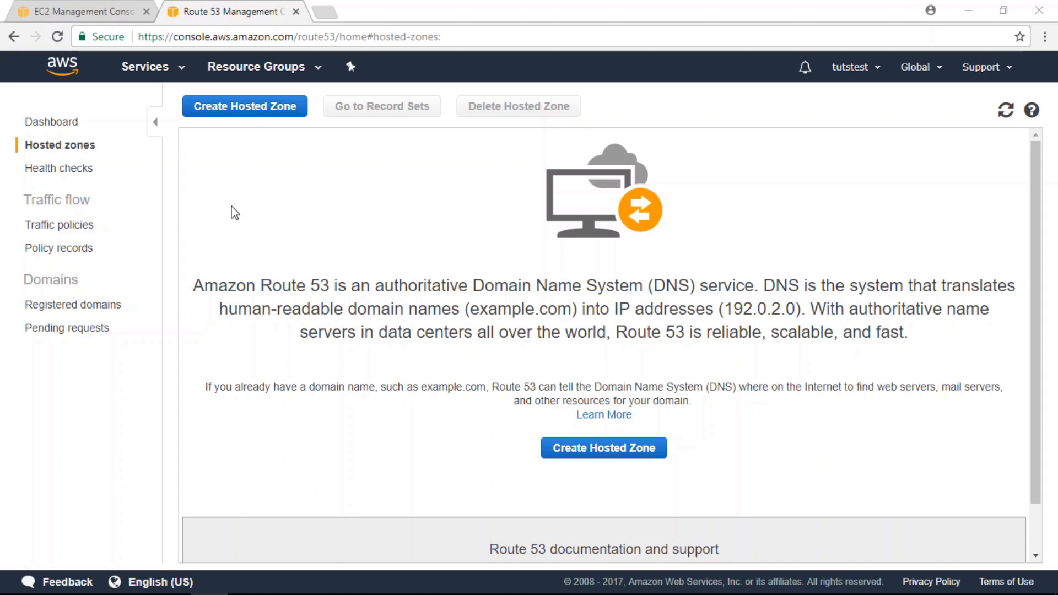
pyautogui.click(247, 113)
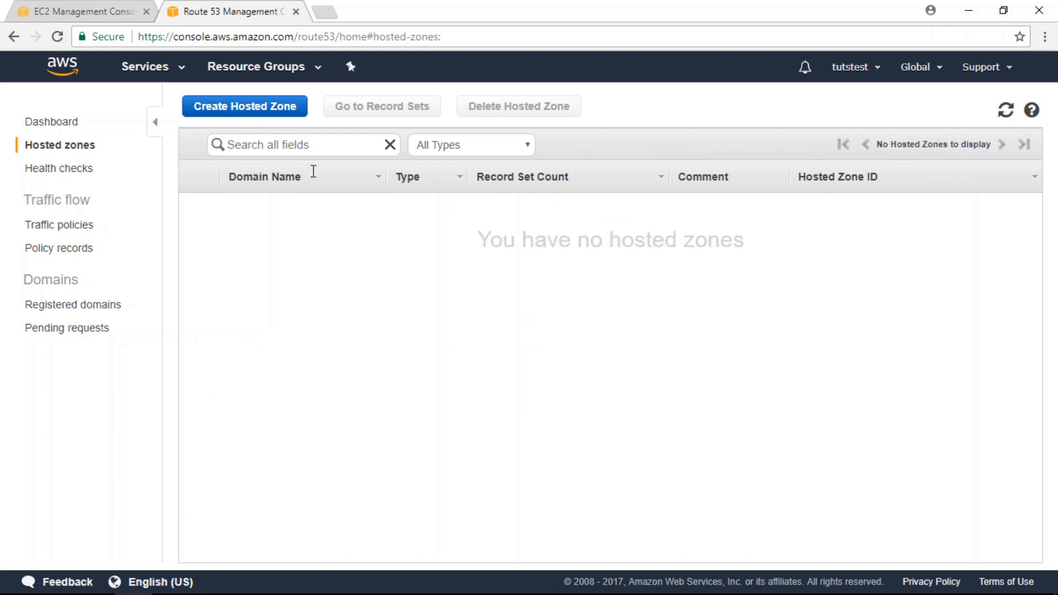
pyautogui.click(249, 114)
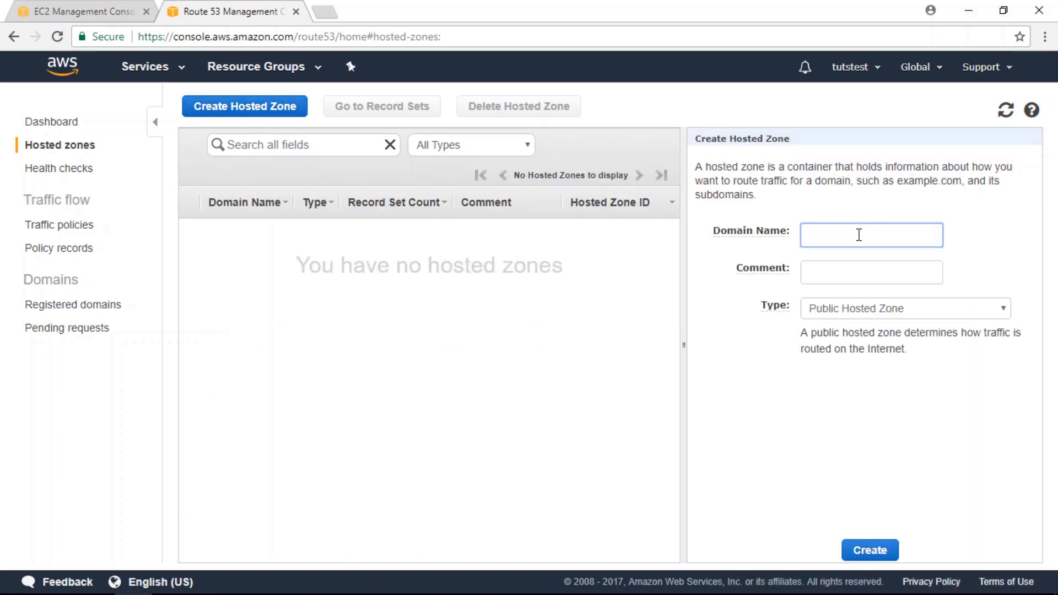
pyautogui.write('1pagezen.com')
pyautogui.click(874, 553)
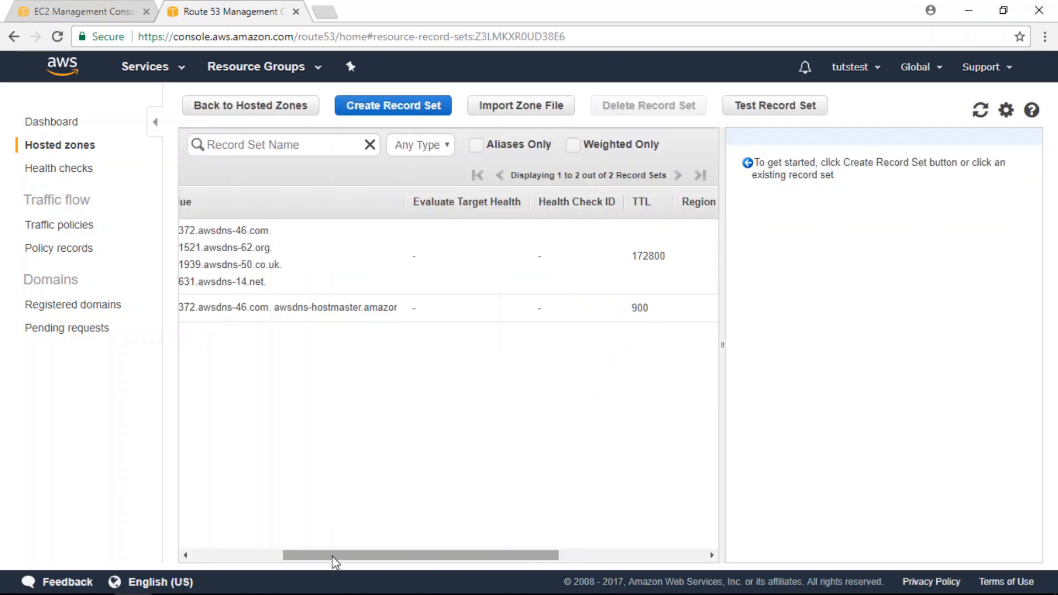
# Create an A record set for 1pagezen.com with a blank name and the IP 18.216.154.102 copied from Notepad
pyautogui.moveTo(333, 555); pyautogui.dragTo(194, 552)
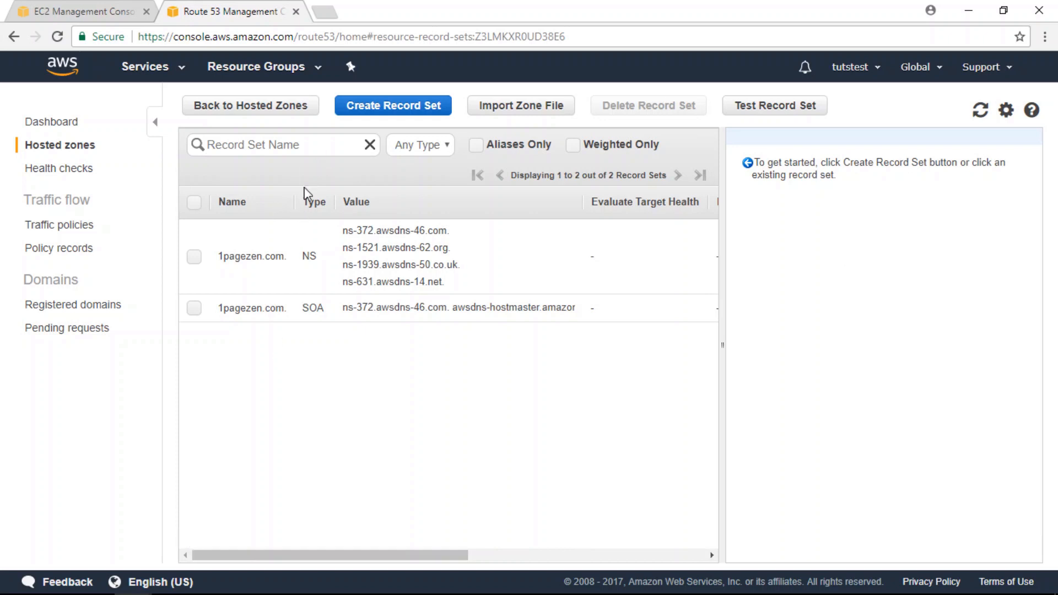
pyautogui.click(375, 106)
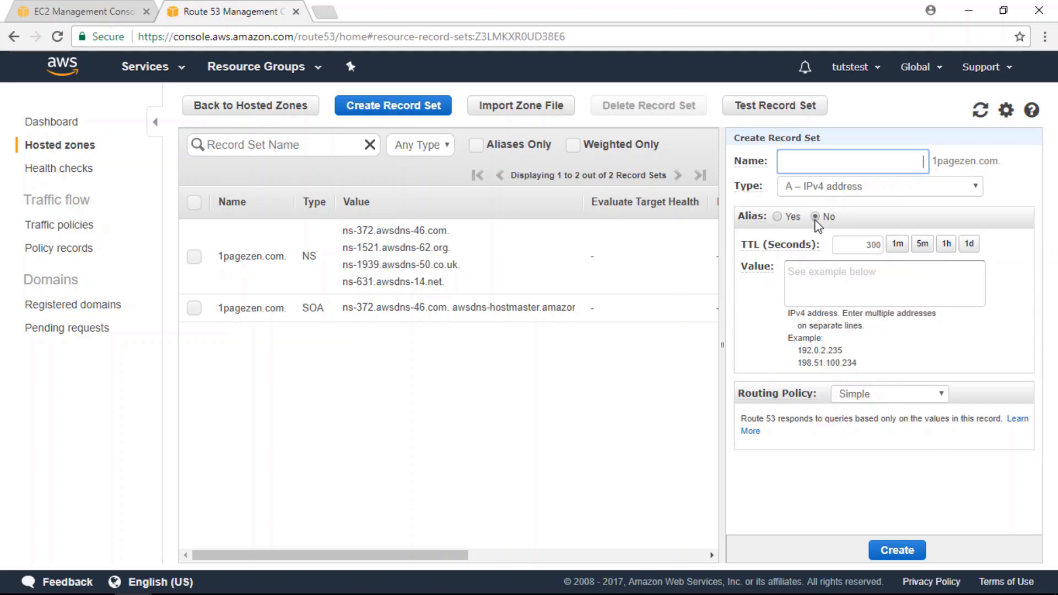
pyautogui.click(816, 270)
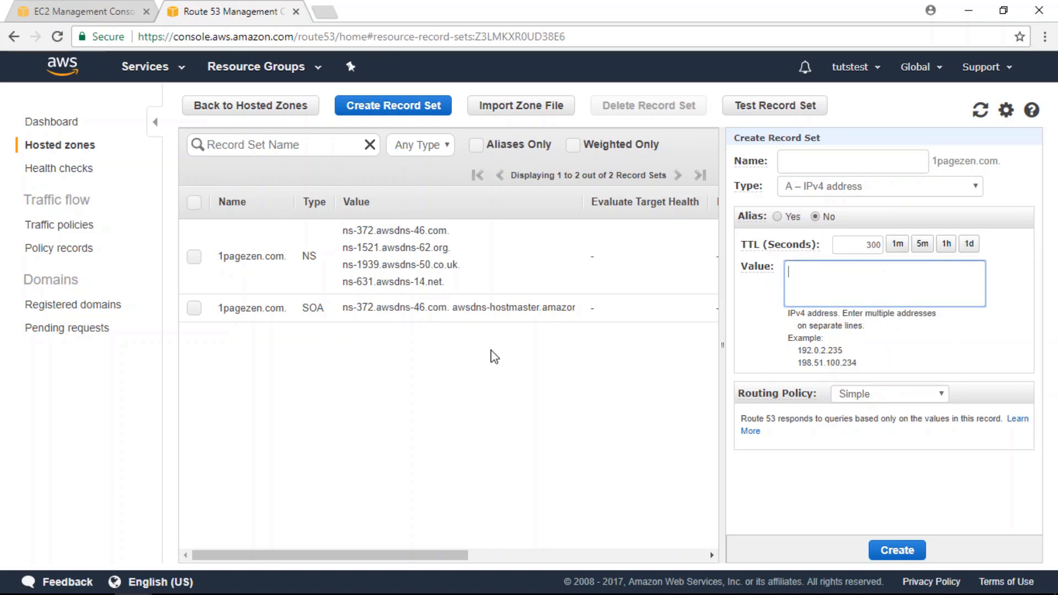
pyautogui.click(170, 587)
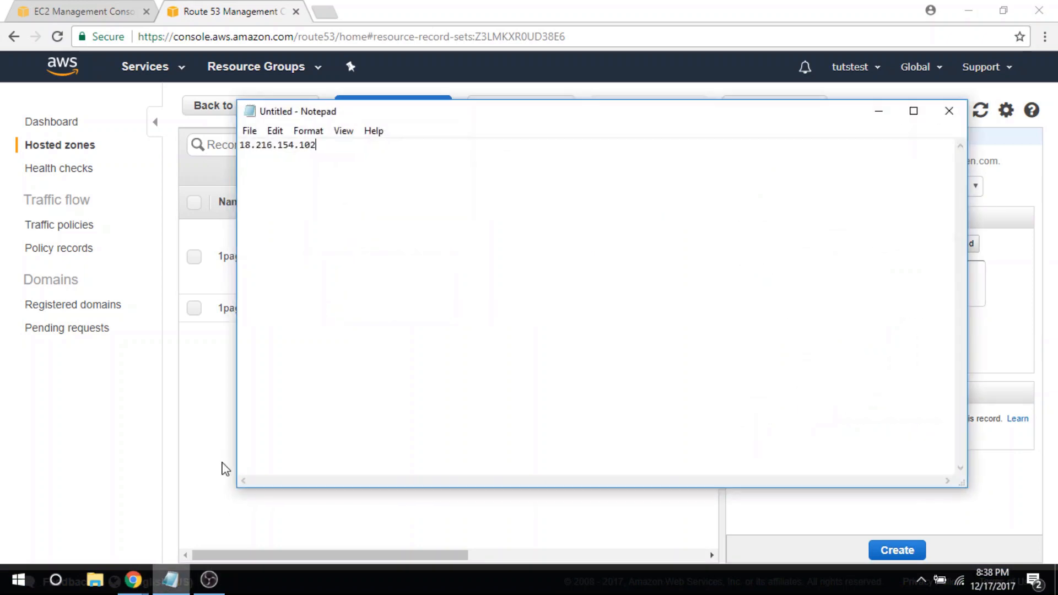
pyautogui.moveTo(317, 145); pyautogui.dragTo(235, 145)
pyautogui.hotkey('ctrl', 'c')
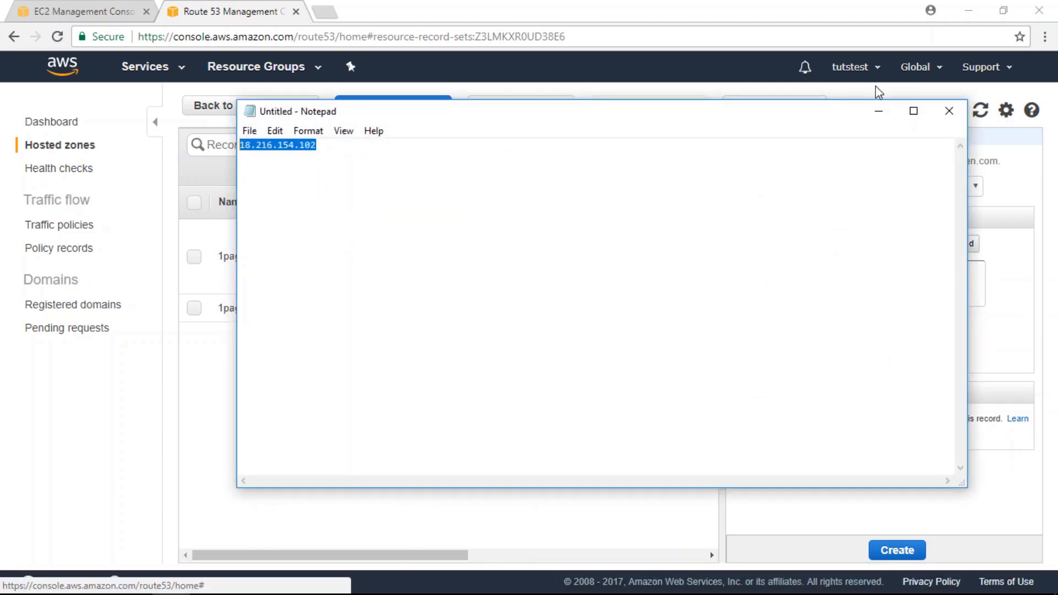
pyautogui.click(879, 110)
pyautogui.hotkey('ctrl', 'v')
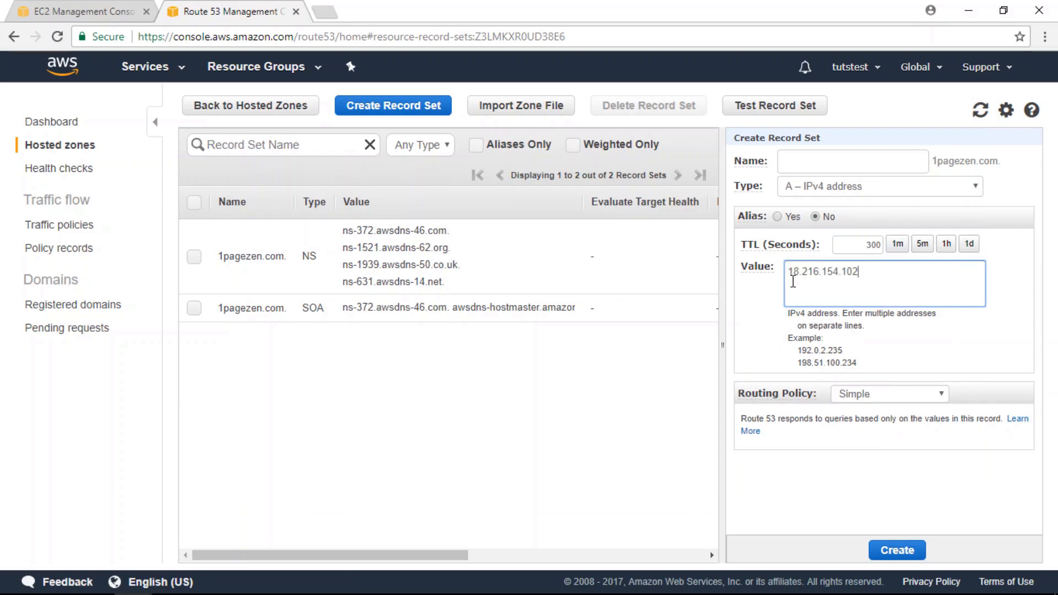
pyautogui.click(897, 551)
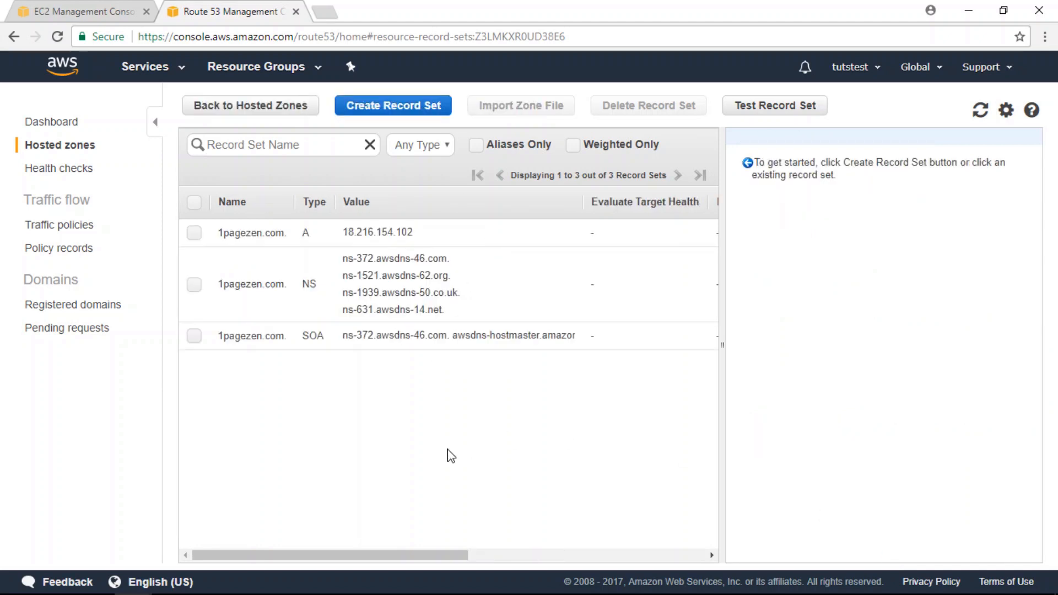
# Create a CNAME record set named www that resolves to 1pagezen.com
pyautogui.click(412, 106)
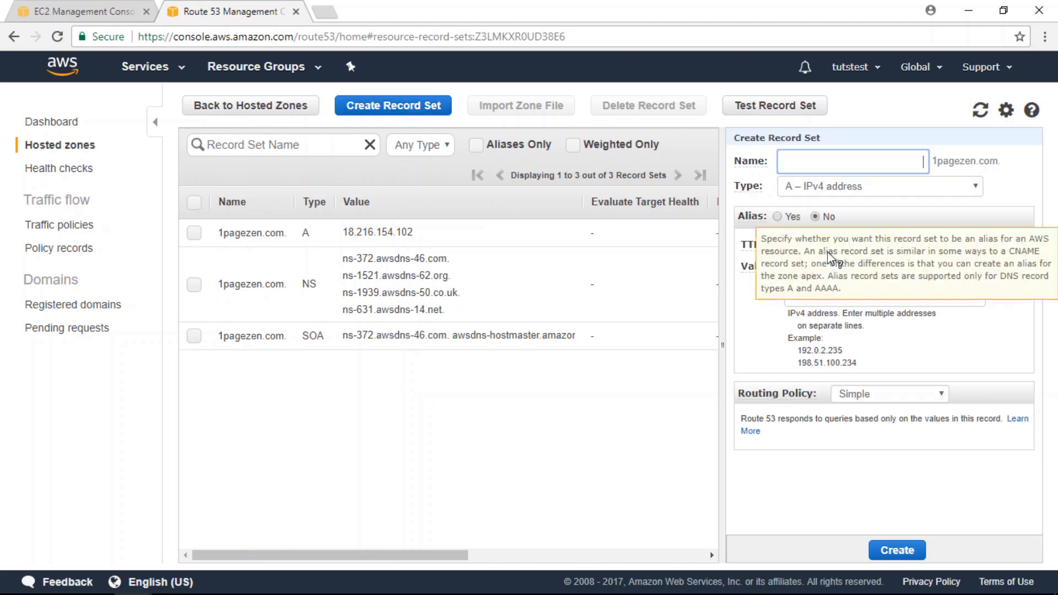
pyautogui.click(870, 192)
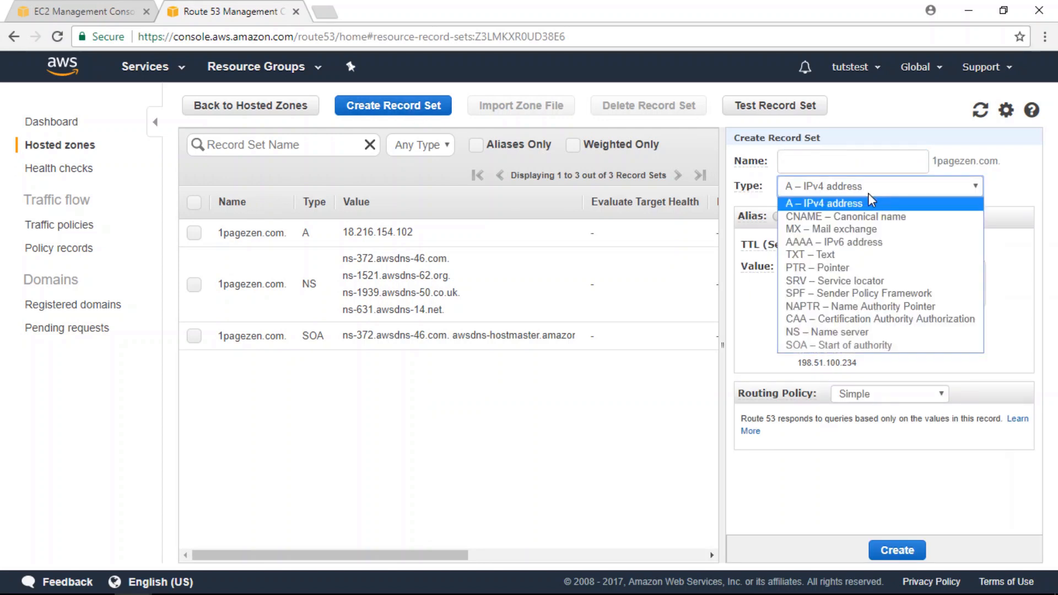
pyautogui.click(855, 216)
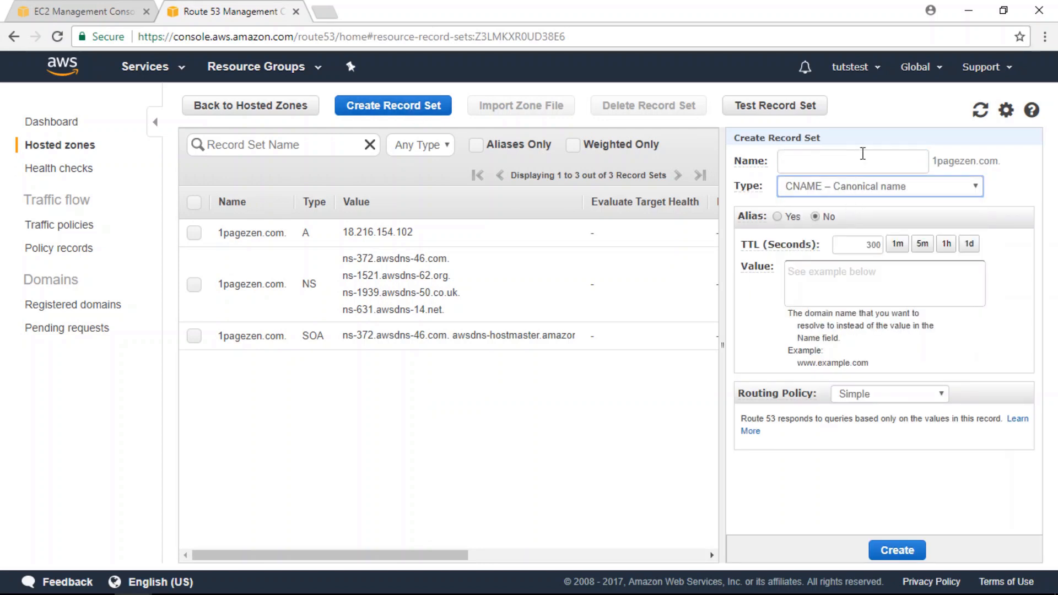
pyautogui.click(863, 154)
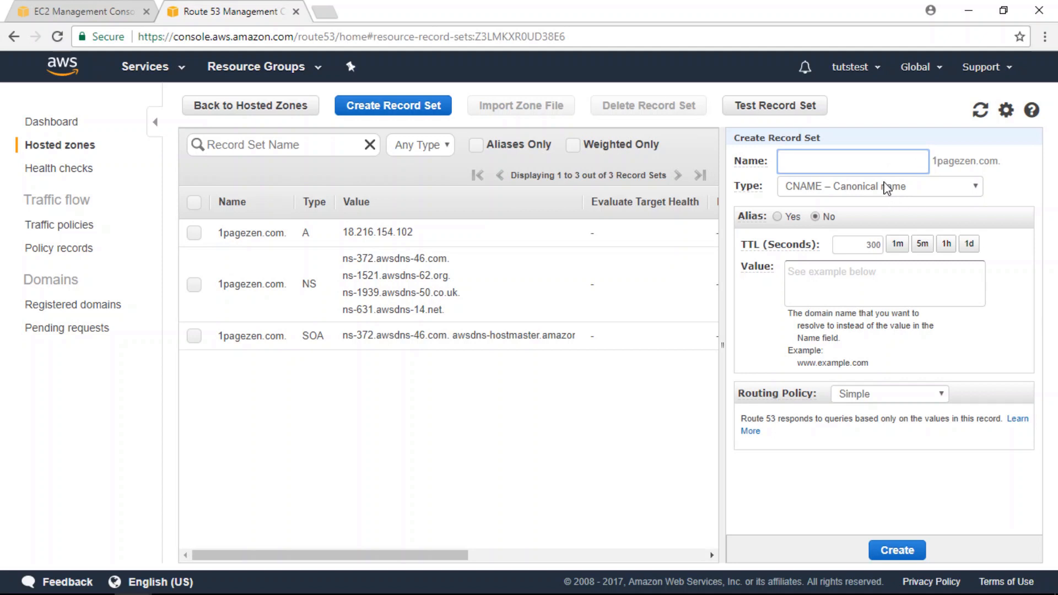
pyautogui.write('www')
pyautogui.click(824, 279)
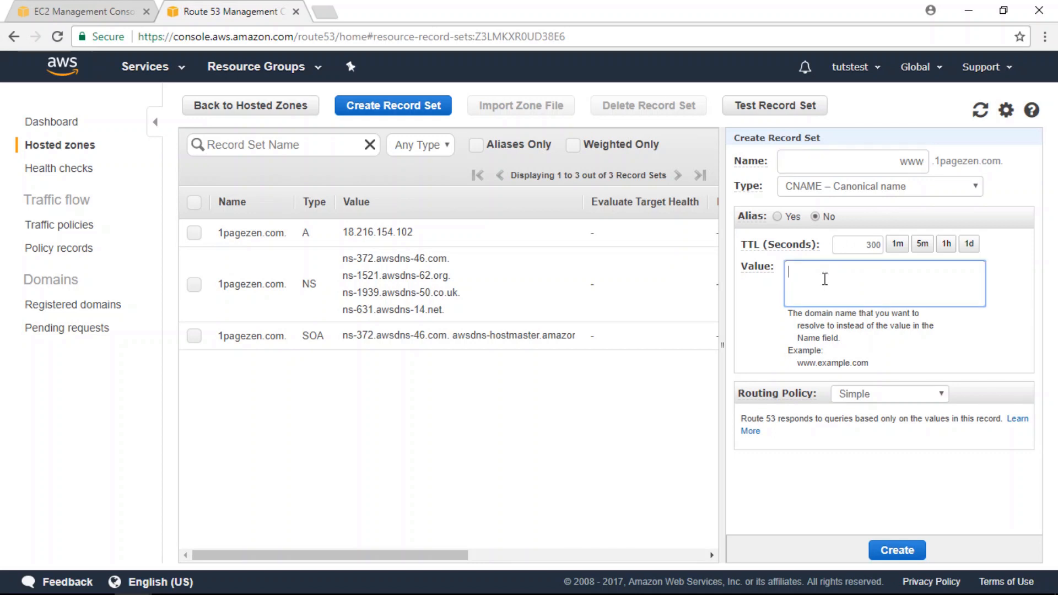
pyautogui.write('1pagezen.com')
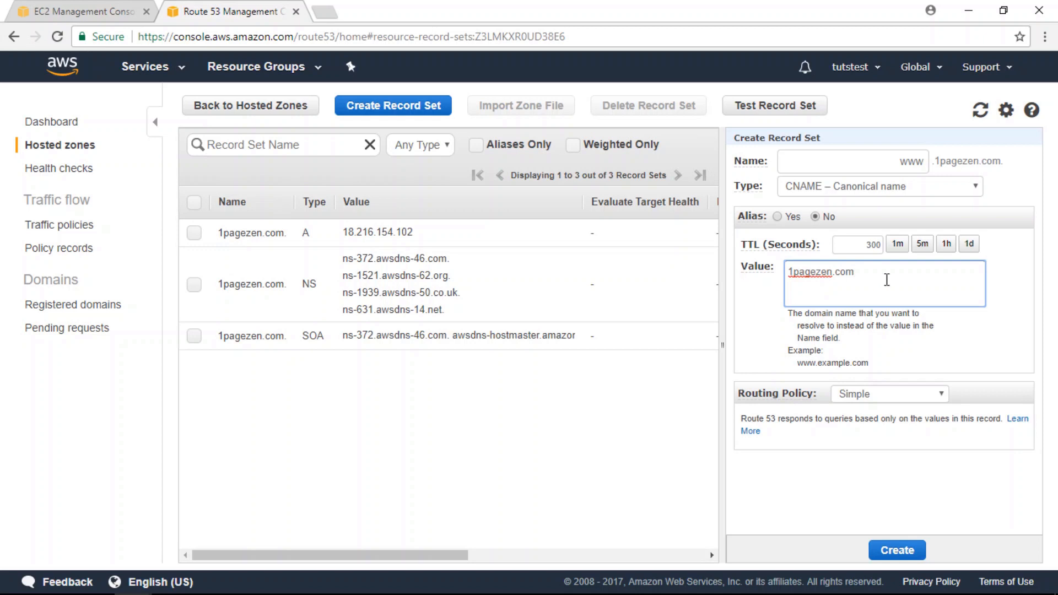
pyautogui.click(888, 551)
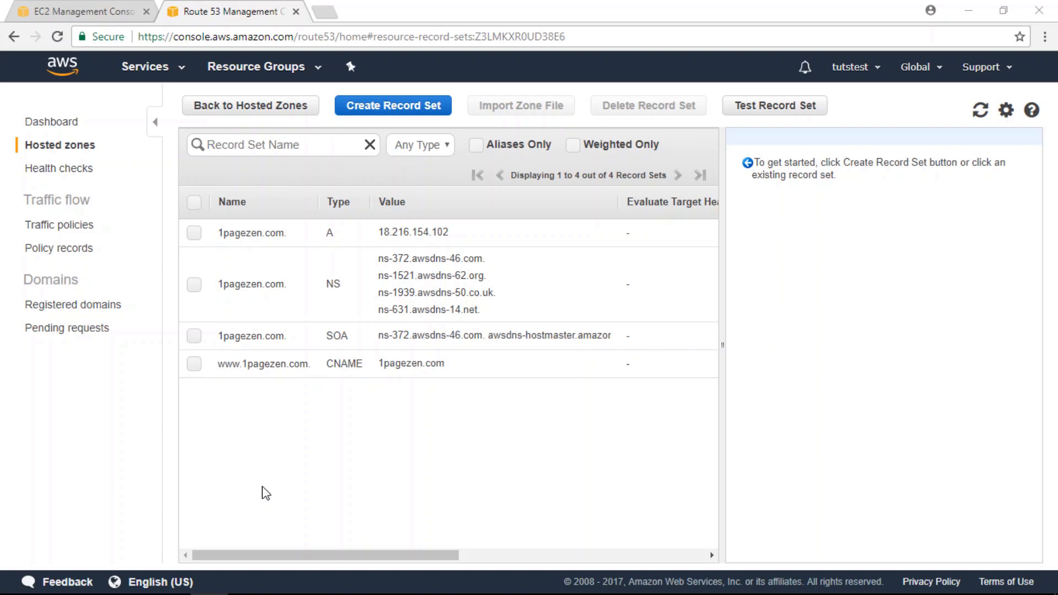
# Switch to the Namecheap window and examine the nameserver settings and available nameserver types for 1pagezen.com
pyautogui.moveTo(141, 592)
pyautogui.moveTo(0, 69); pyautogui.dragTo(223, 74)
pyautogui.moveTo(555, 54); pyautogui.dragTo(600, 1)
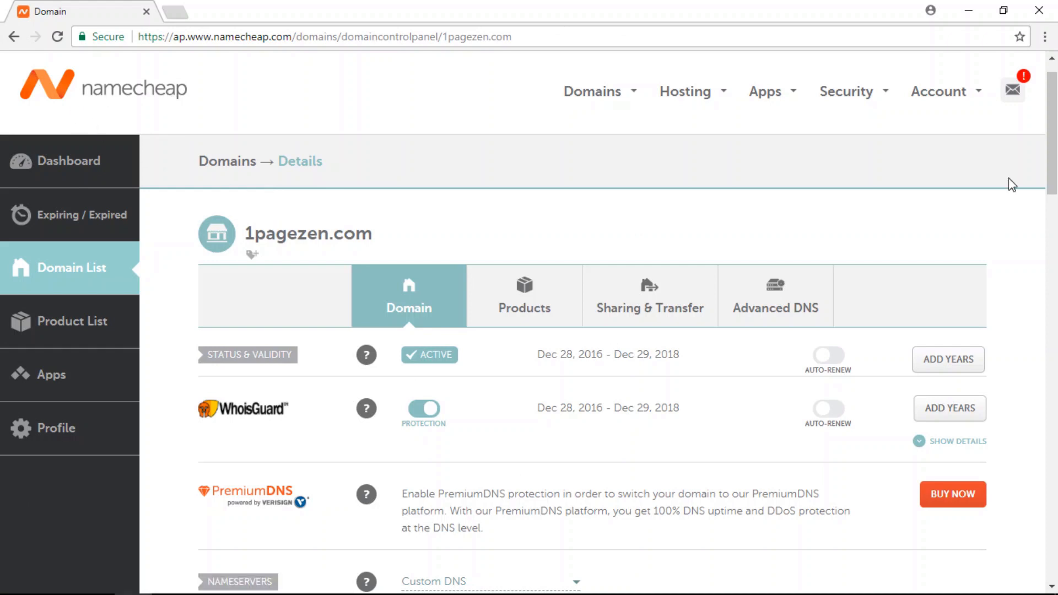
pyautogui.moveTo(1053, 111); pyautogui.dragTo(1056, 154)
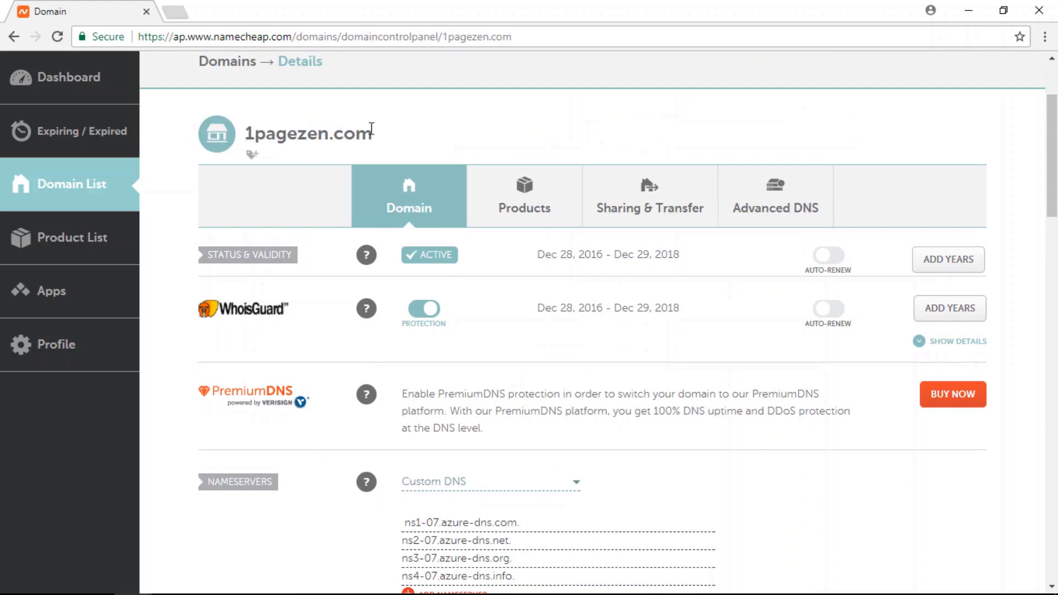
pyautogui.moveTo(1055, 134); pyautogui.dragTo(1056, 189)
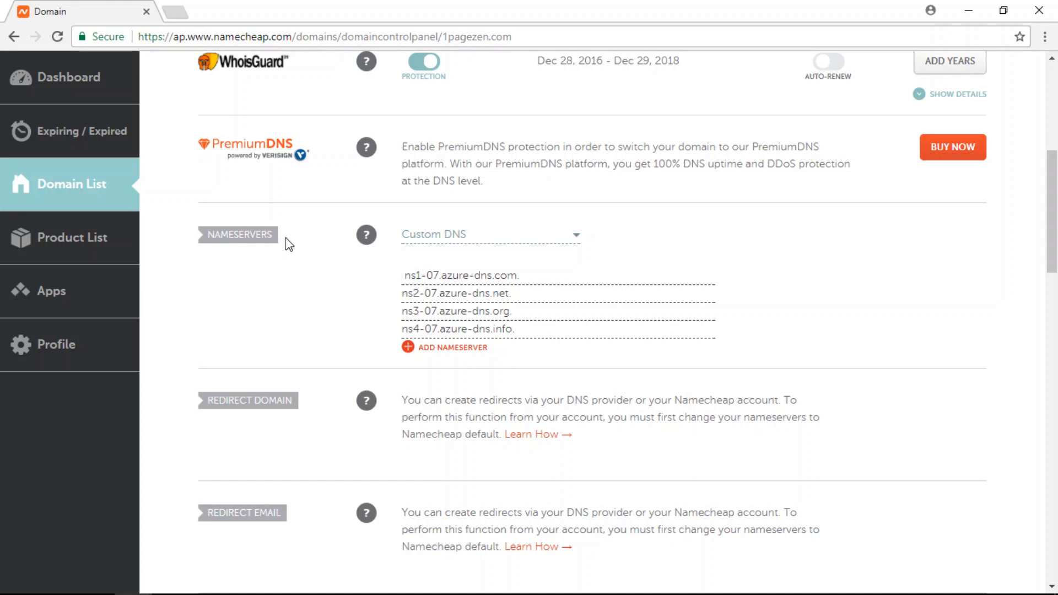
pyautogui.click(437, 242)
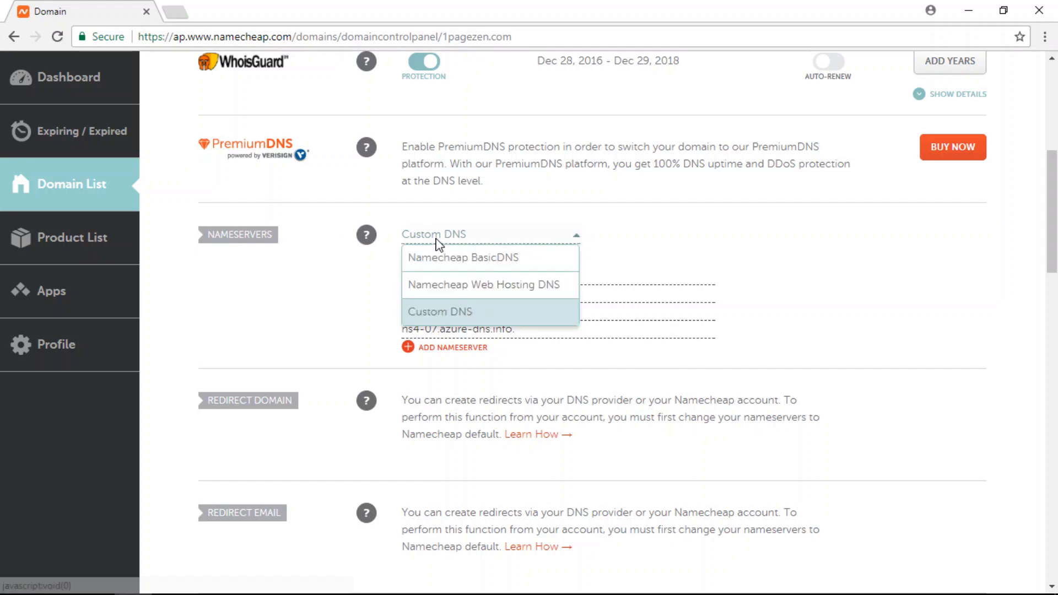
pyautogui.click(436, 242)
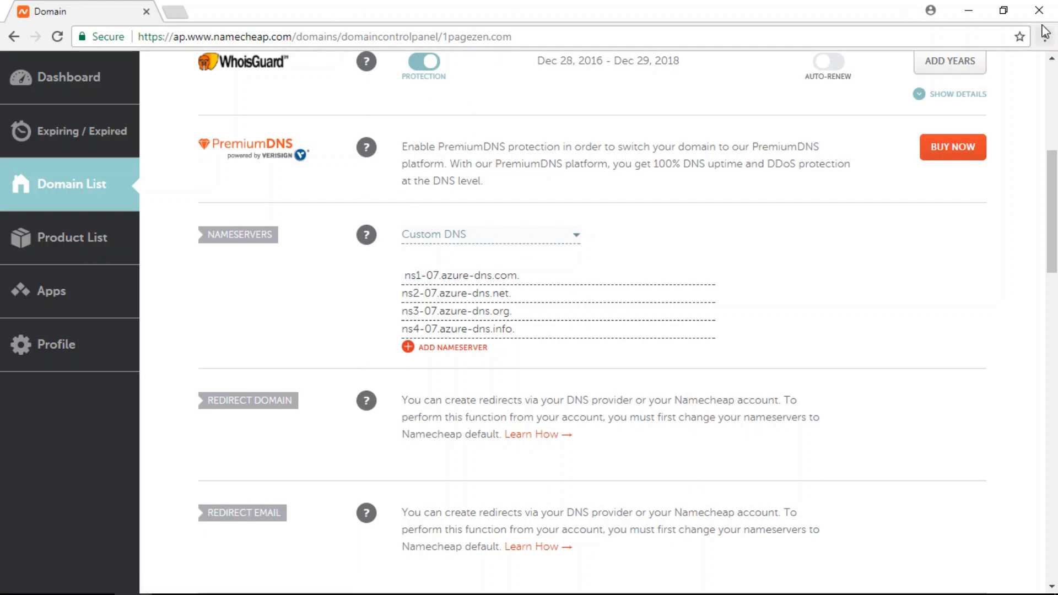
# Merge the Namecheap domain page into the AWS browser window as a tab and return to the Route 53 record sets
pyautogui.click(1004, 10)
pyautogui.moveTo(60, 72); pyautogui.dragTo(353, 11)
pyautogui.click(187, 11)
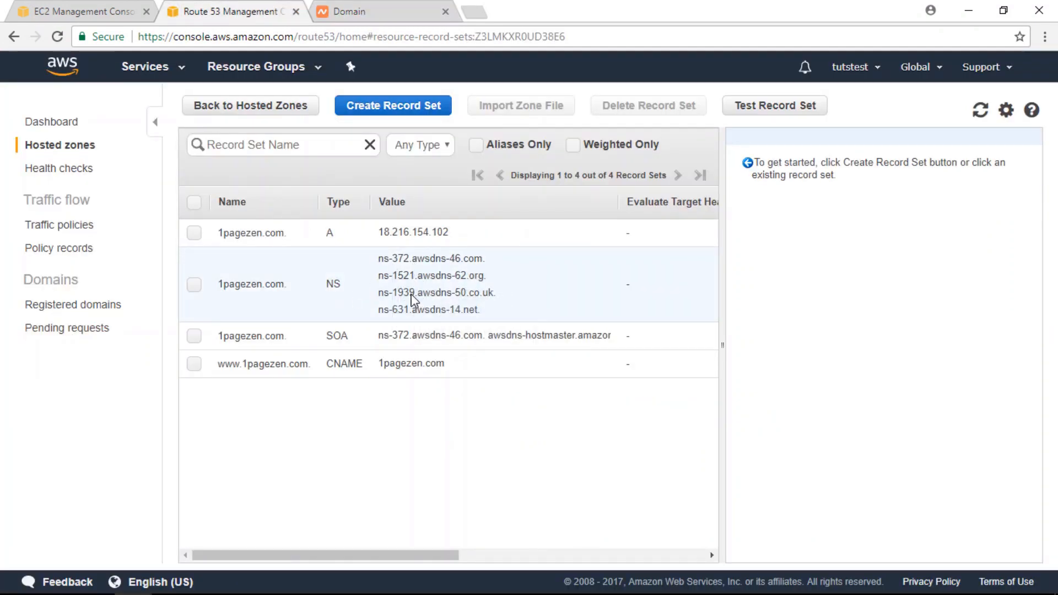
# Copy ns-372.awsdns-46.com from the Route 53 NS record and enter it as the first custom nameserver in Namecheap, without the trailing dot
pyautogui.moveTo(383, 265); pyautogui.dragTo(486, 263)
pyautogui.click(488, 263)
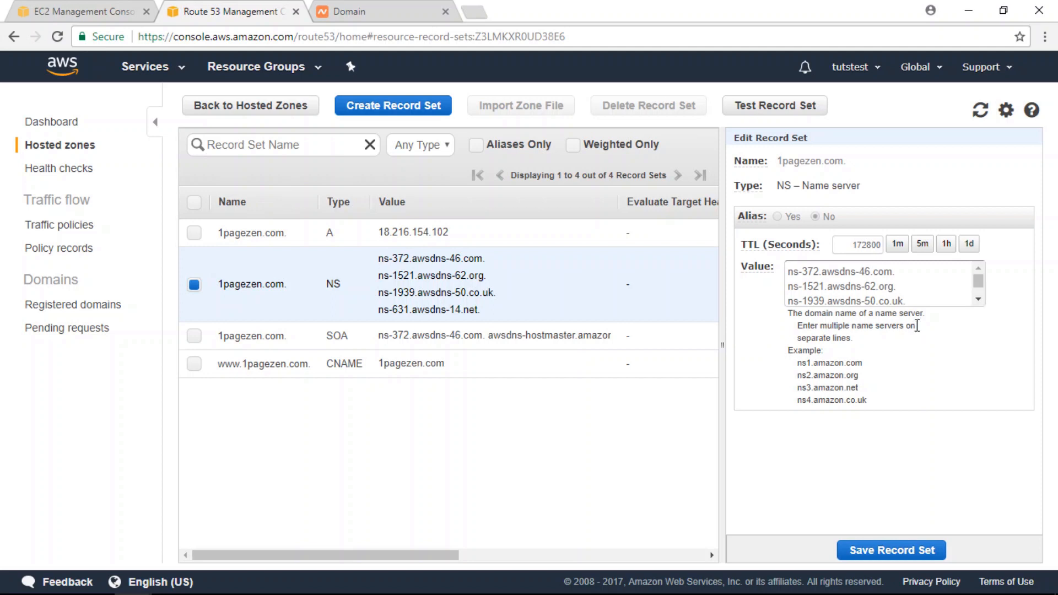
pyautogui.moveTo(891, 273); pyautogui.dragTo(788, 272)
pyautogui.hotkey('ctrl', 'c')
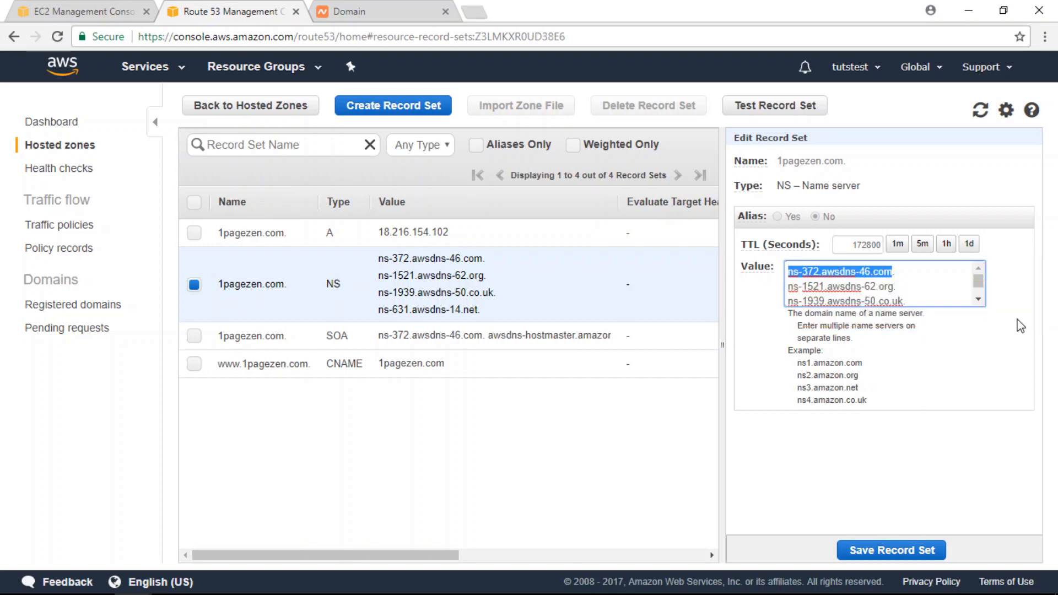
pyautogui.click(361, 10)
pyautogui.click(517, 276)
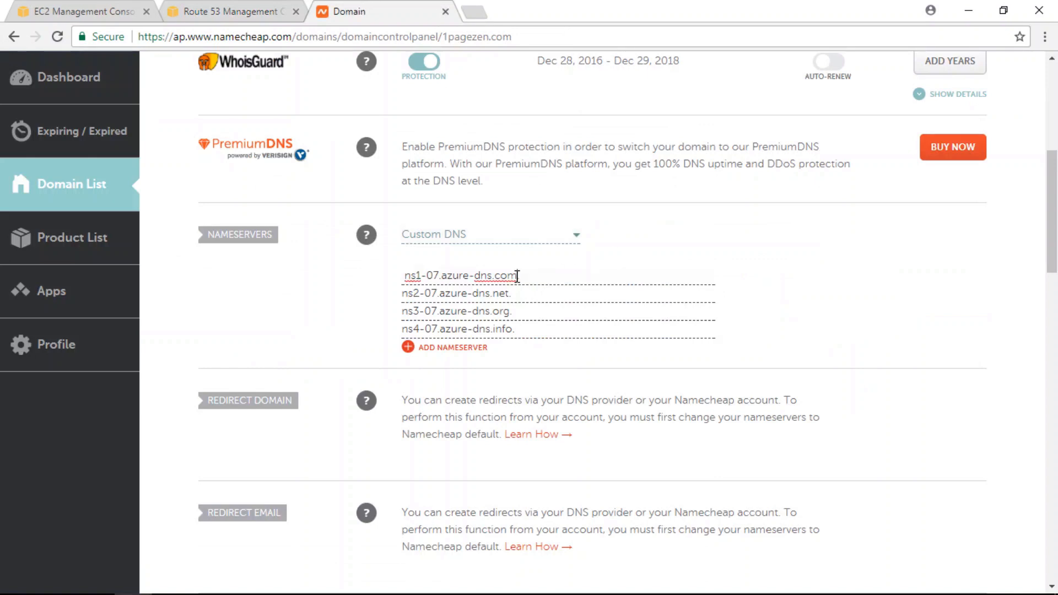
pyautogui.moveTo(517, 276); pyautogui.dragTo(400, 276)
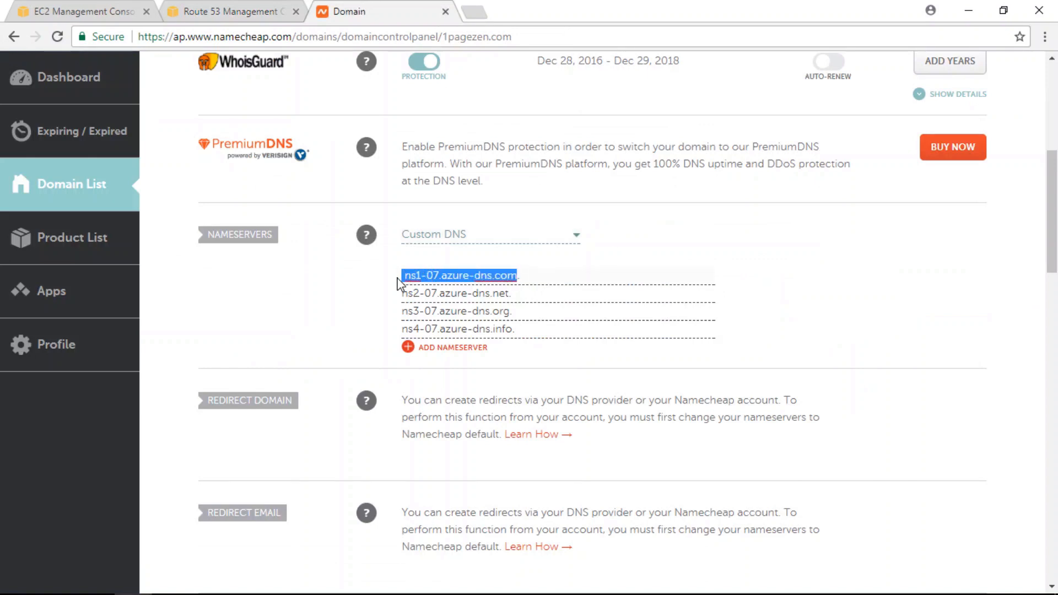
pyautogui.click(555, 276)
pyautogui.hotkey('ctrl', 'a')
pyautogui.hotkey('ctrl', 'v')
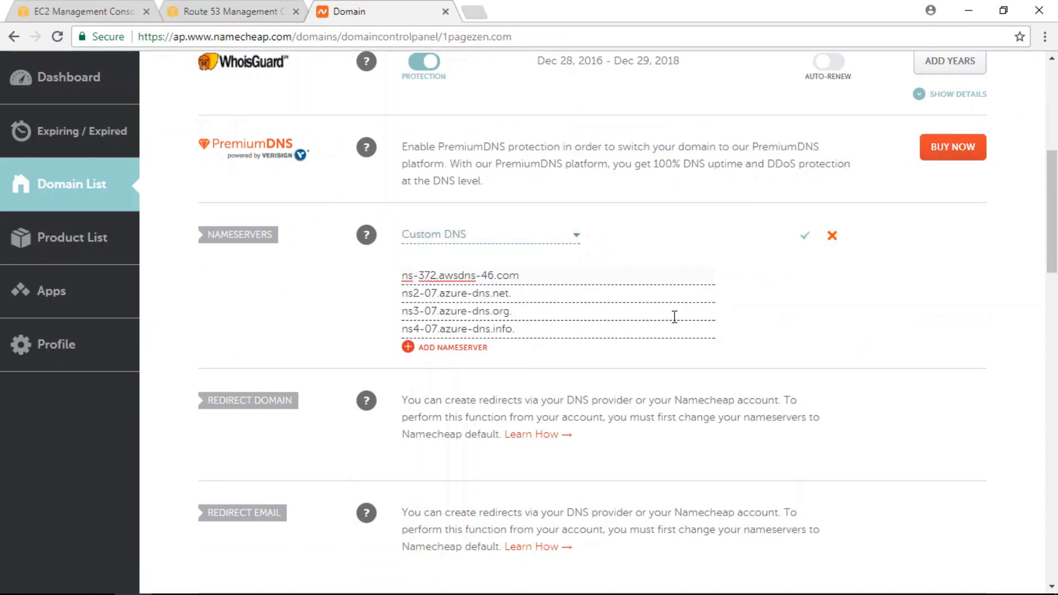
# Replace the second Namecheap nameserver with ns-1521.awsdns-62.org copied from the Route 53 NS record
pyautogui.click(254, 11)
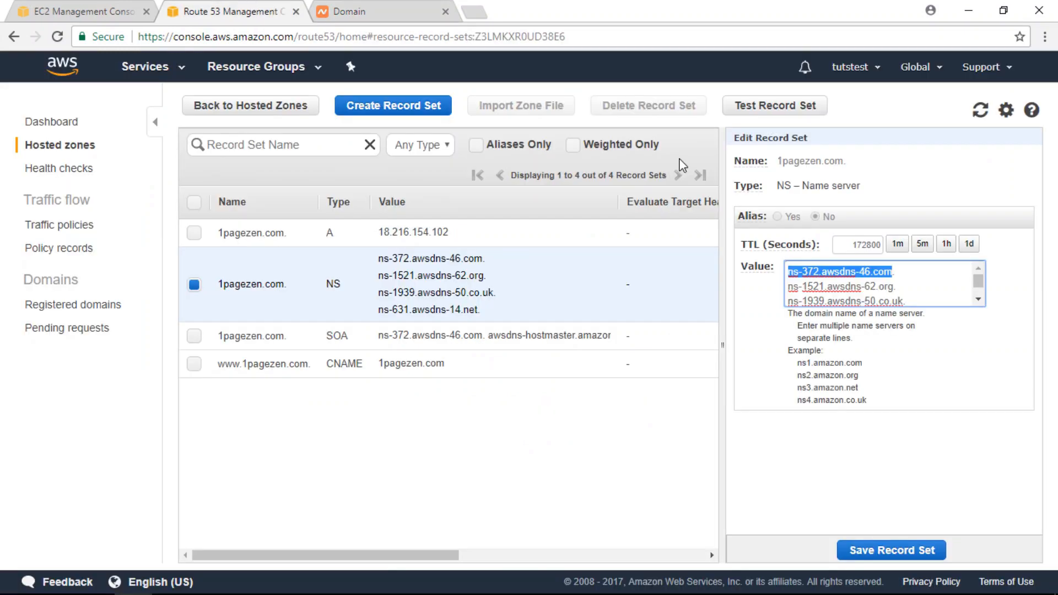
pyautogui.moveTo(896, 287); pyautogui.dragTo(786, 289)
pyautogui.hotkey('ctrl', 'c')
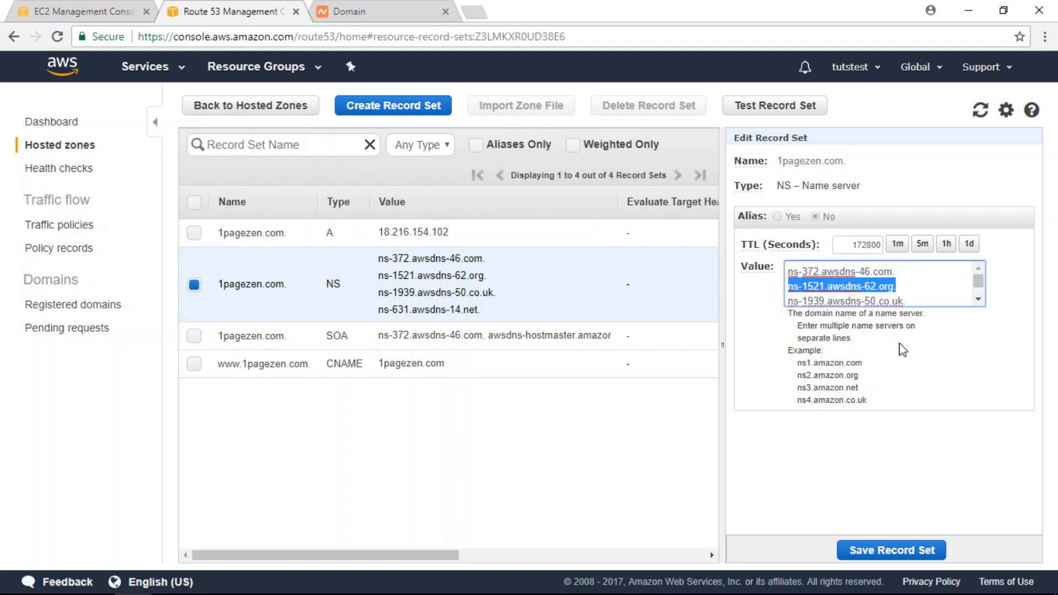
pyautogui.click(405, 11)
pyautogui.click(500, 298)
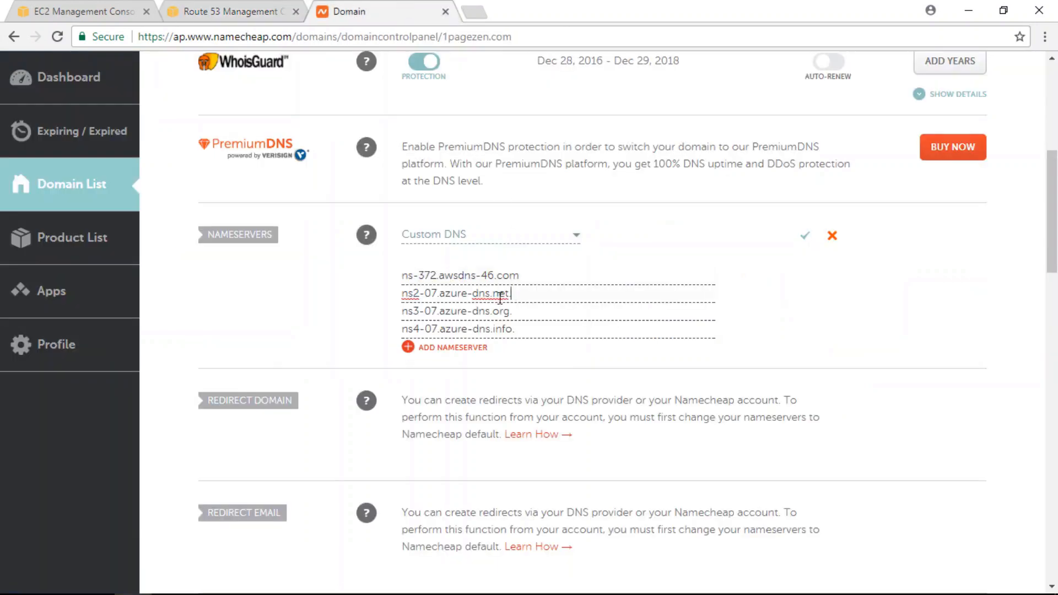
pyautogui.moveTo(500, 298); pyautogui.dragTo(398, 303)
pyautogui.hotkey('ctrl', 'v')
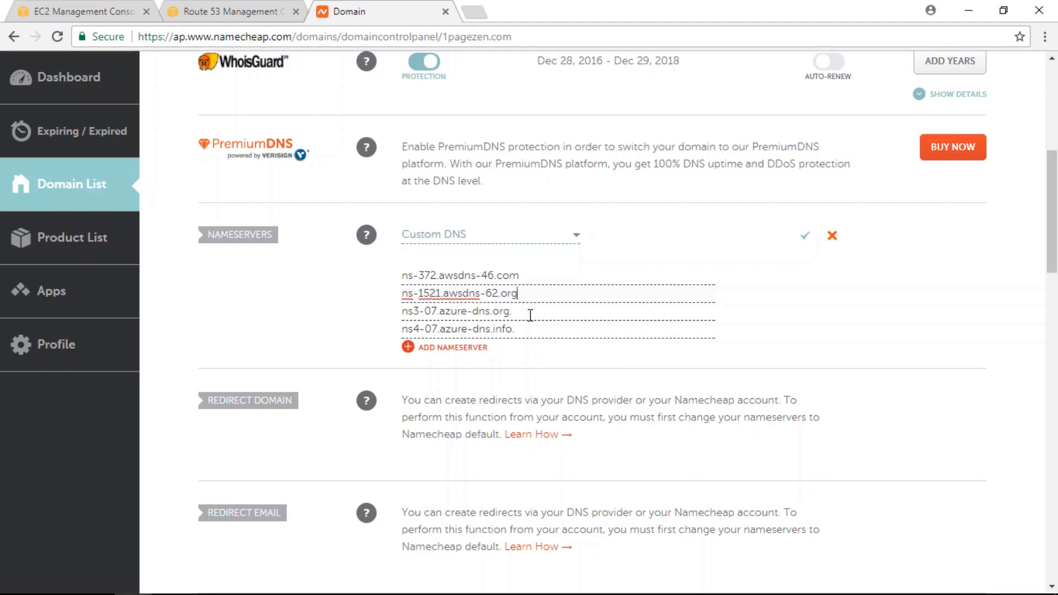
# Clear the third Namecheap nameserver and fill it with ns-1939.awsdns-50.co.uk copied from the Route 53 NS record
pyautogui.moveTo(529, 312); pyautogui.dragTo(403, 315)
pyautogui.press('BackSpace')
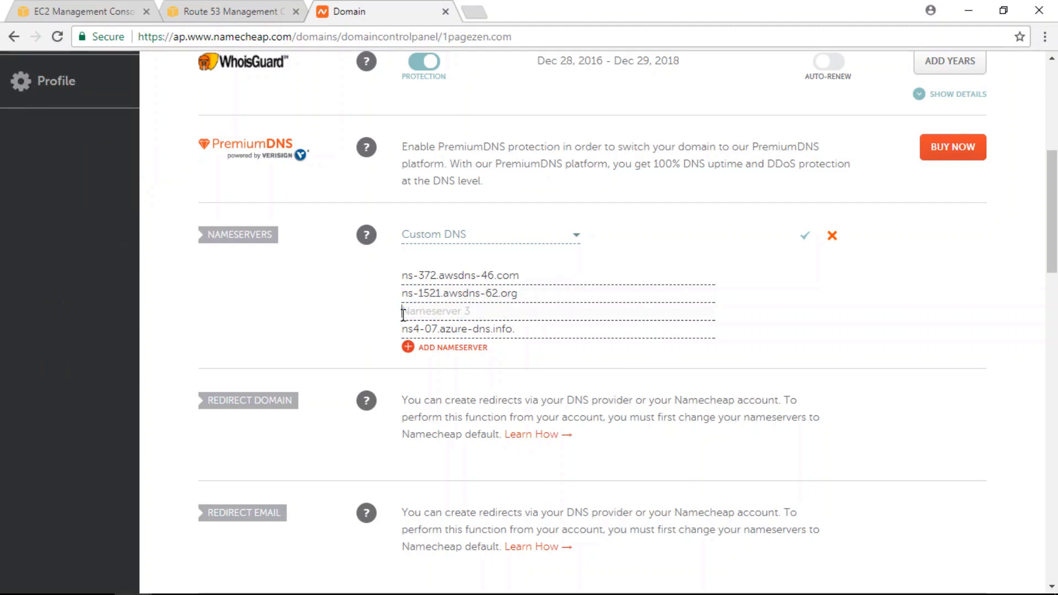
pyautogui.click(254, 9)
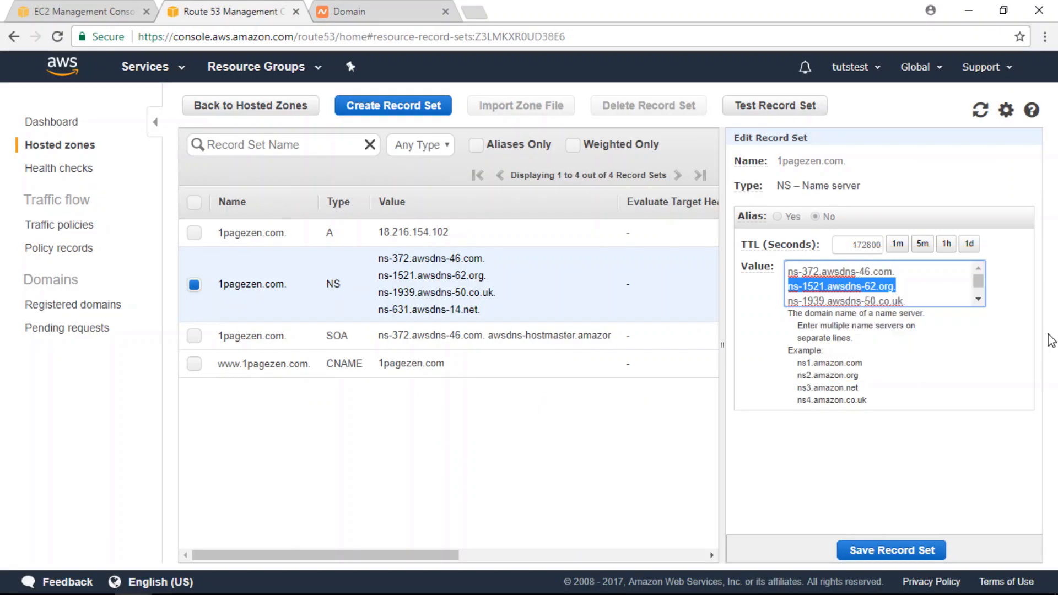
pyautogui.click(977, 300)
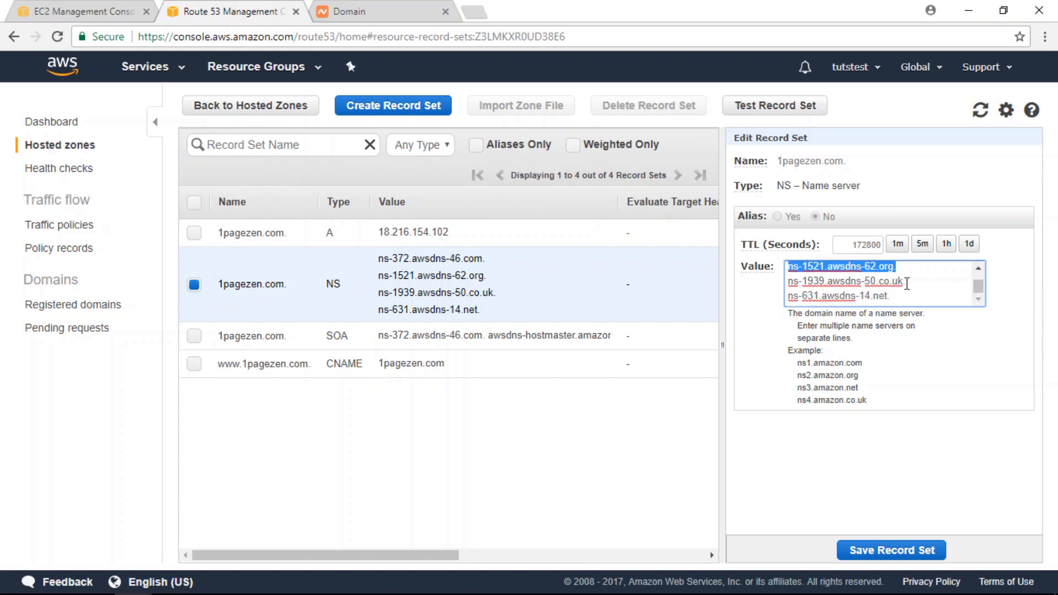
pyautogui.moveTo(906, 281); pyautogui.dragTo(790, 281)
pyautogui.hotkey('ctrl', 'c')
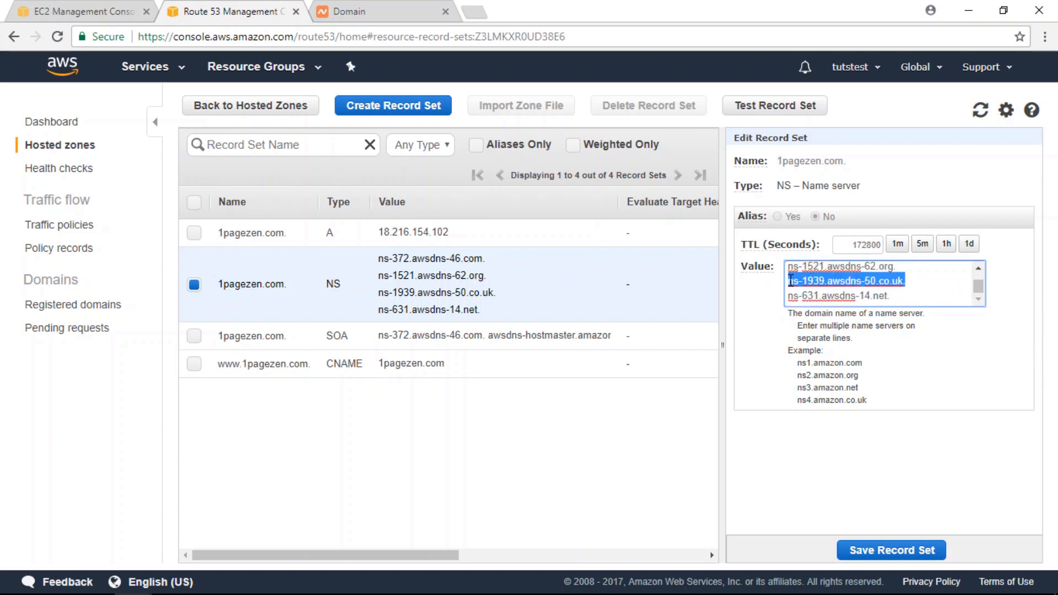
pyautogui.click(385, 9)
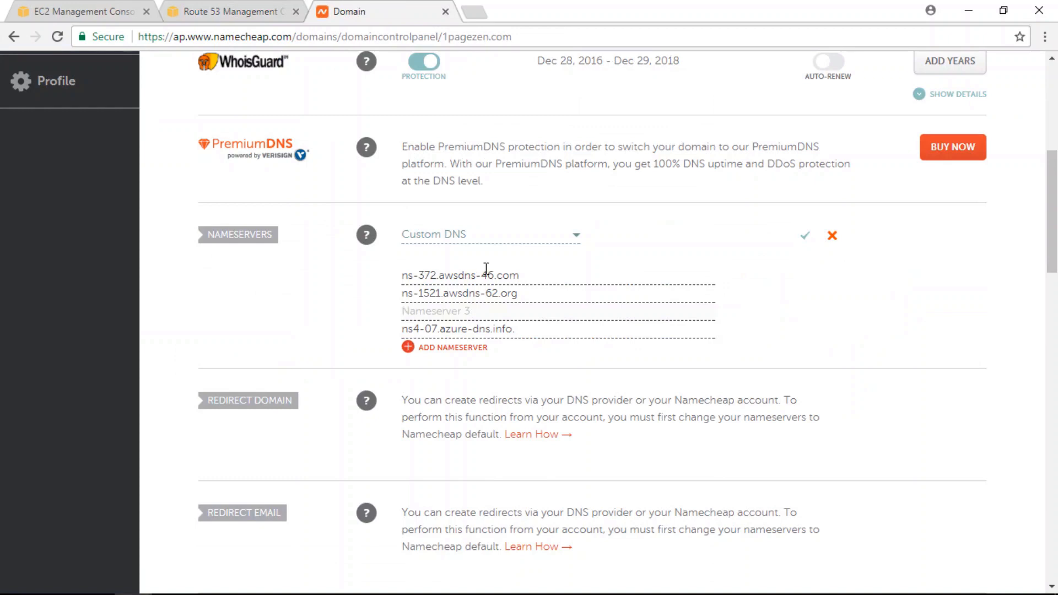
pyautogui.hotkey('ctrl', 'v')
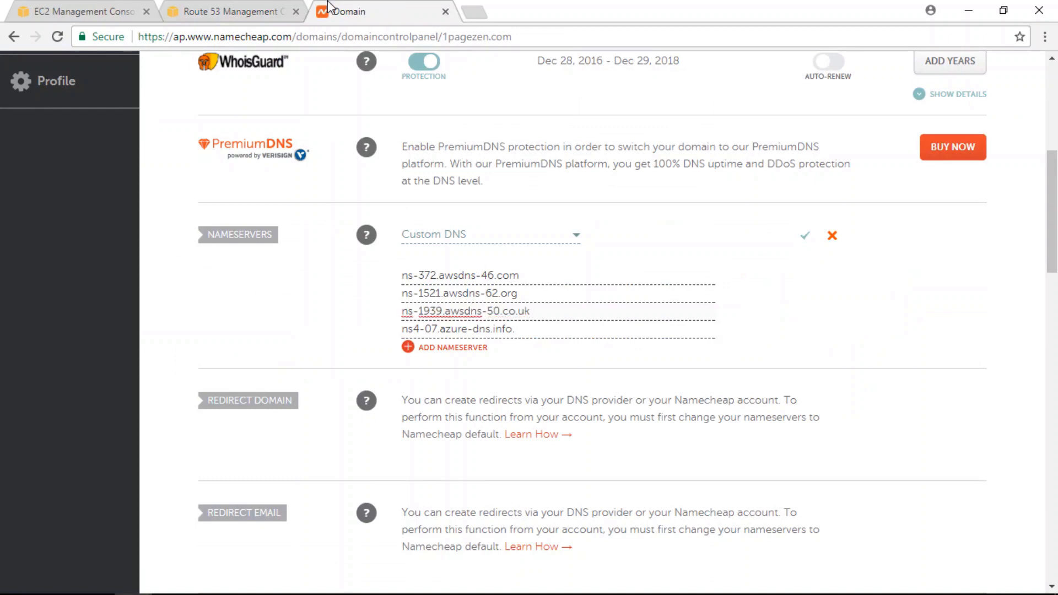
# Replace the fourth Namecheap nameserver with ns-631.awsdns-14.net copied from the Route 53 NS record, and save the custom DNS settings
pyautogui.click(237, 11)
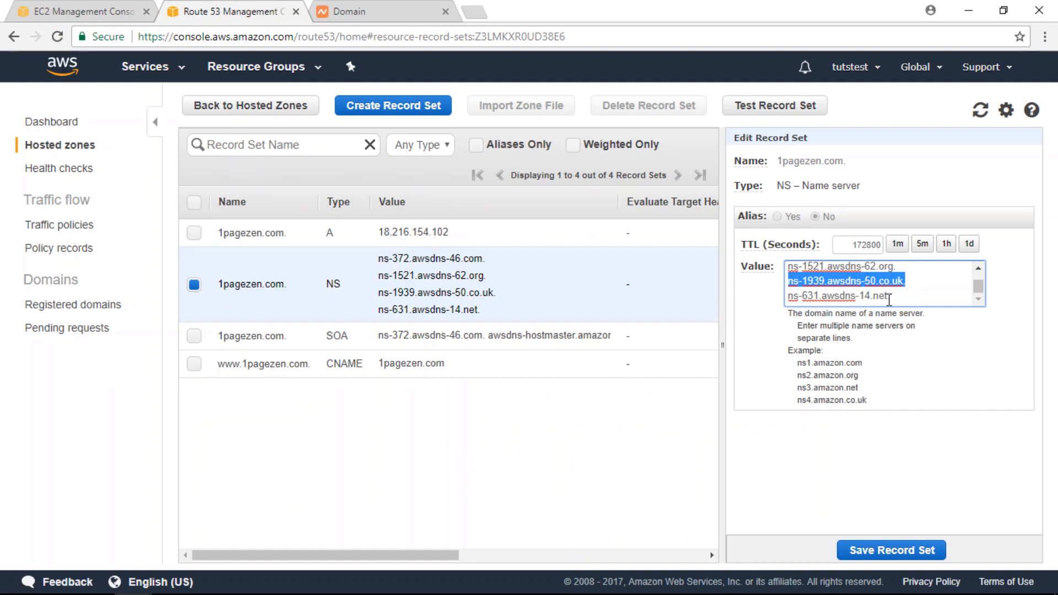
pyautogui.moveTo(888, 298); pyautogui.dragTo(788, 299)
pyautogui.hotkey('ctrl', 'c')
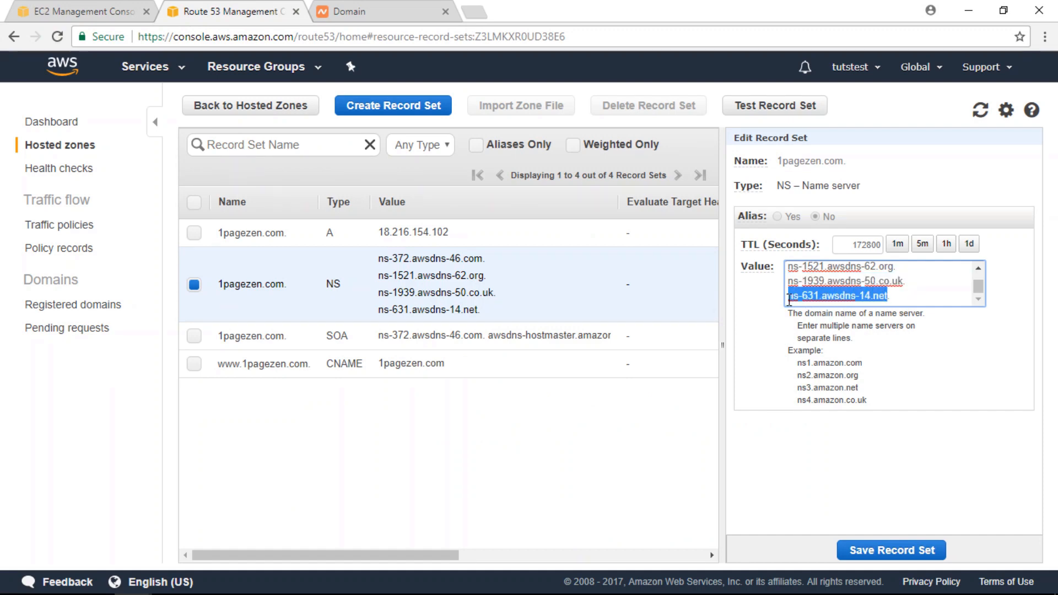
pyautogui.click(380, 9)
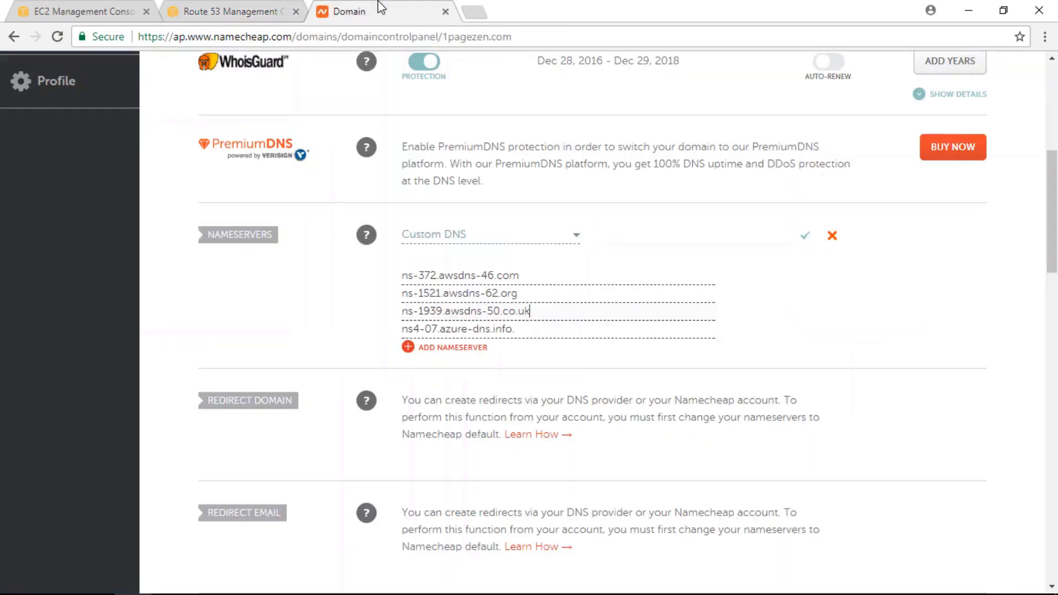
pyautogui.moveTo(531, 330); pyautogui.dragTo(397, 330)
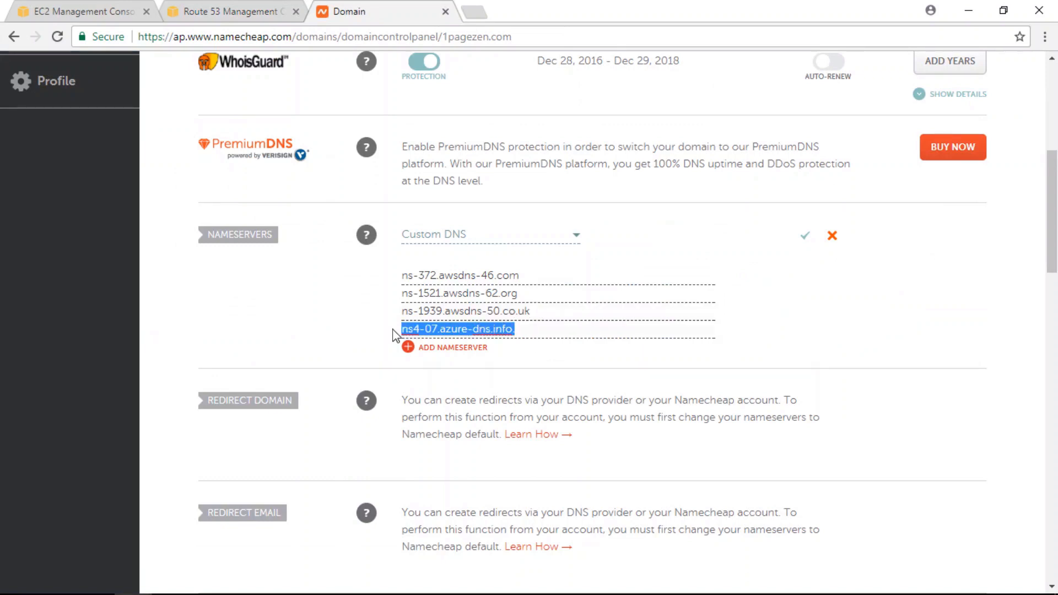
pyautogui.hotkey('ctrl', 'v')
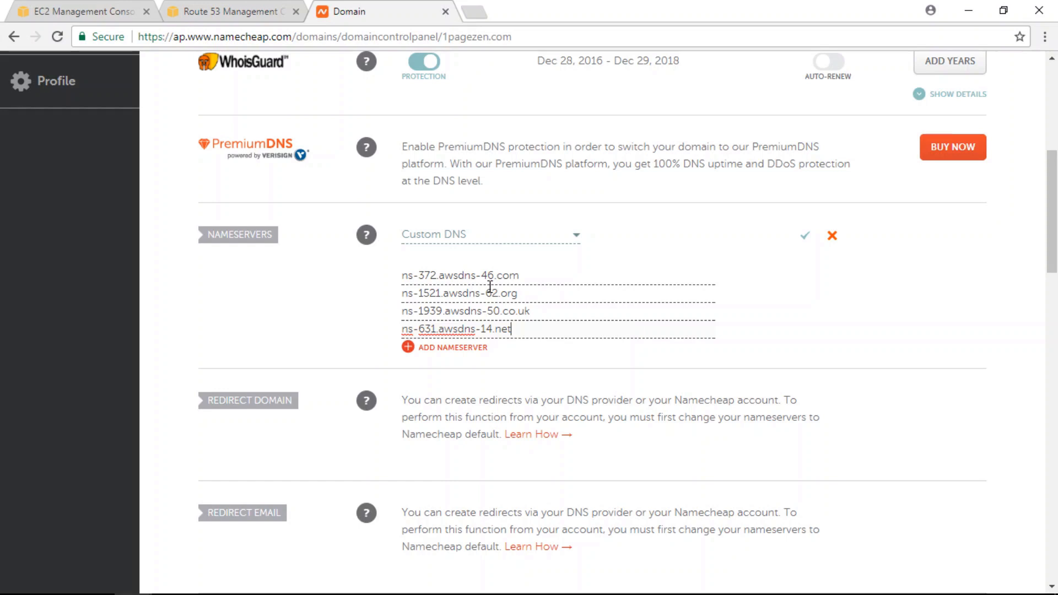
pyautogui.click(804, 237)
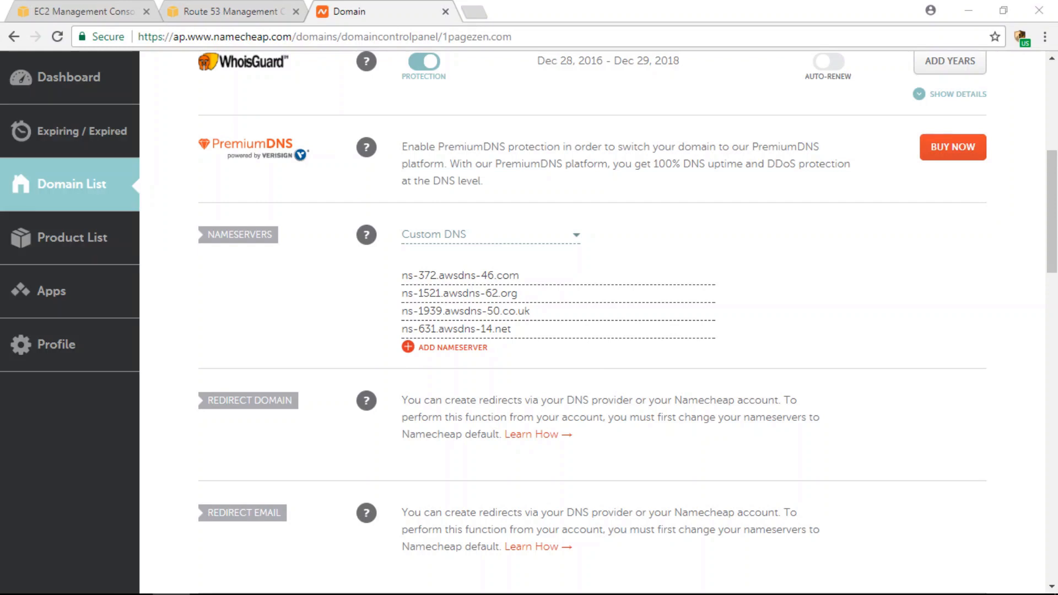
pyautogui.click(473, 12)
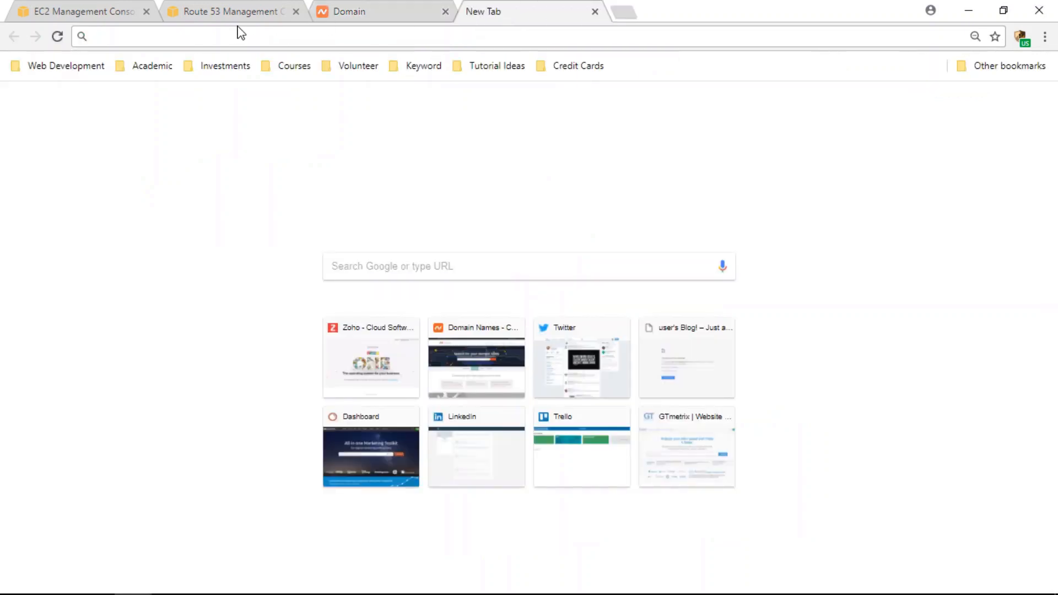
pyautogui.write('www.1pagezen.com')
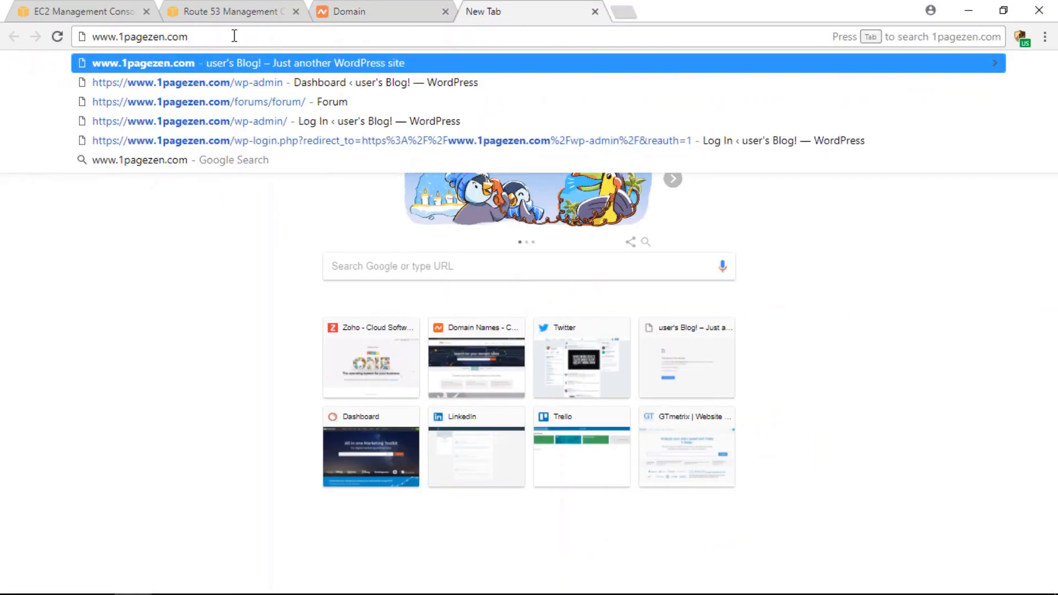
pyautogui.press('Return')
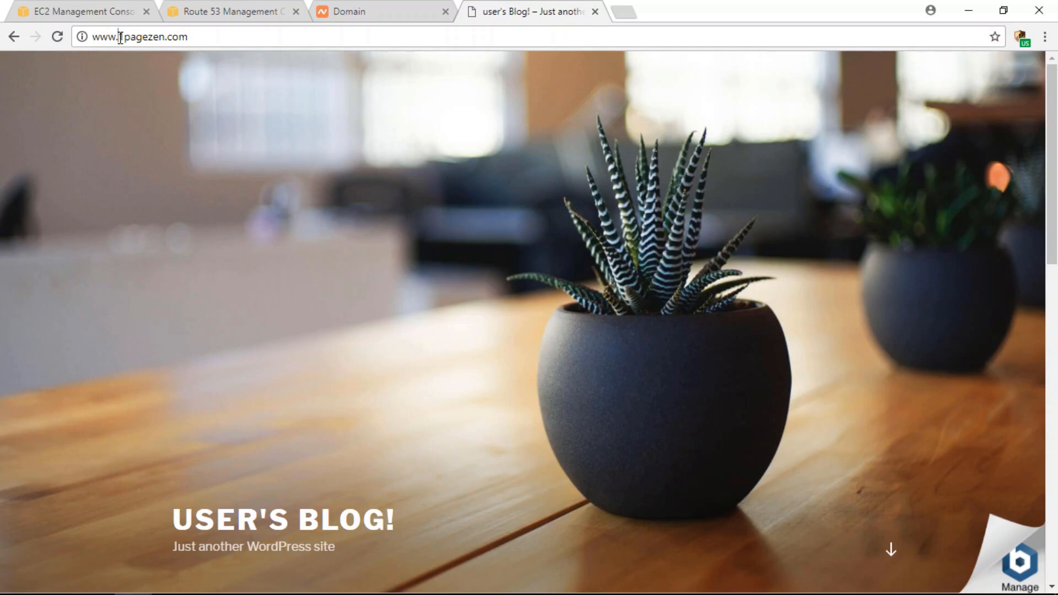
pyautogui.moveTo(119, 36); pyautogui.dragTo(84, 36)
pyautogui.press('BackSpace')
pyautogui.press('Return')
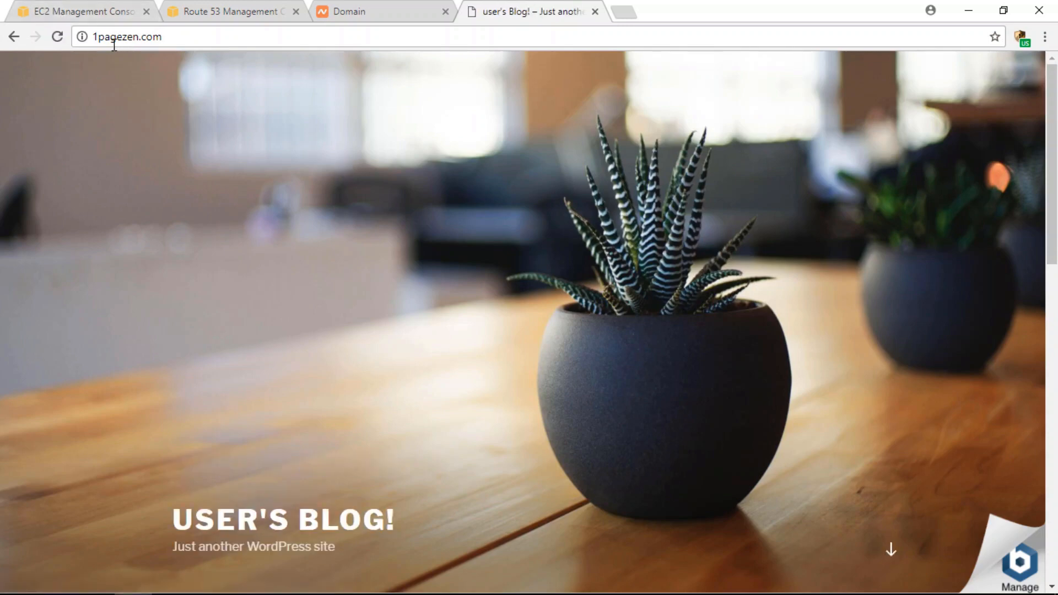
pyautogui.moveTo(162, 36); pyautogui.dragTo(94, 37)
pyautogui.click(147, 38)
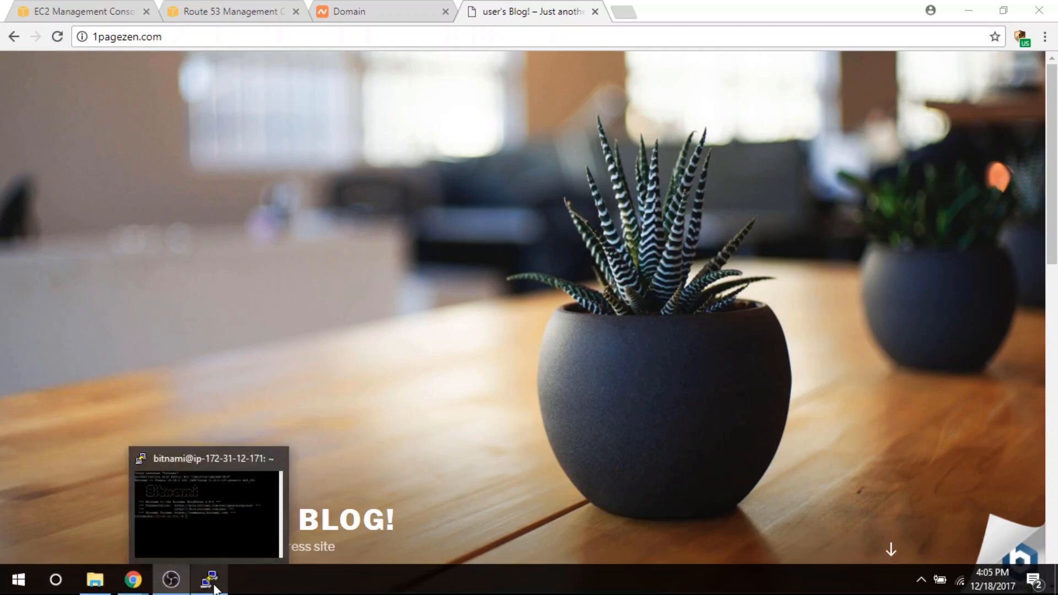
# Switch to the PuTTY session and open /opt/bitnami/apache2/conf/bitnami/bitnami.conf in nano with sudo
pyautogui.click(211, 580)
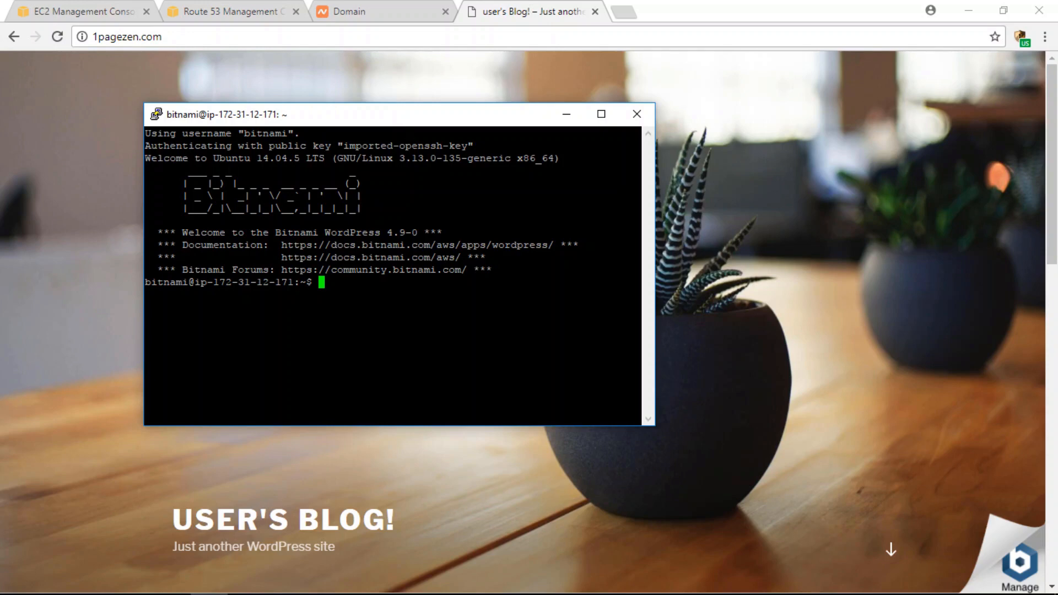
pyautogui.write('sudo nano /opt/bitnami/apache2/conf/bitnami/bitnami.conf')
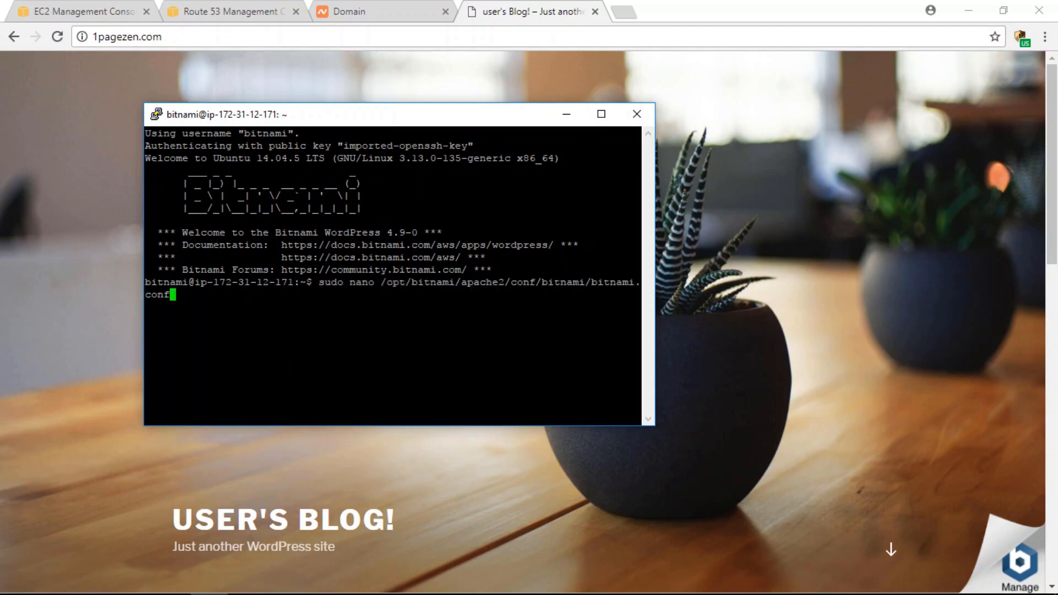
pyautogui.press('Return')
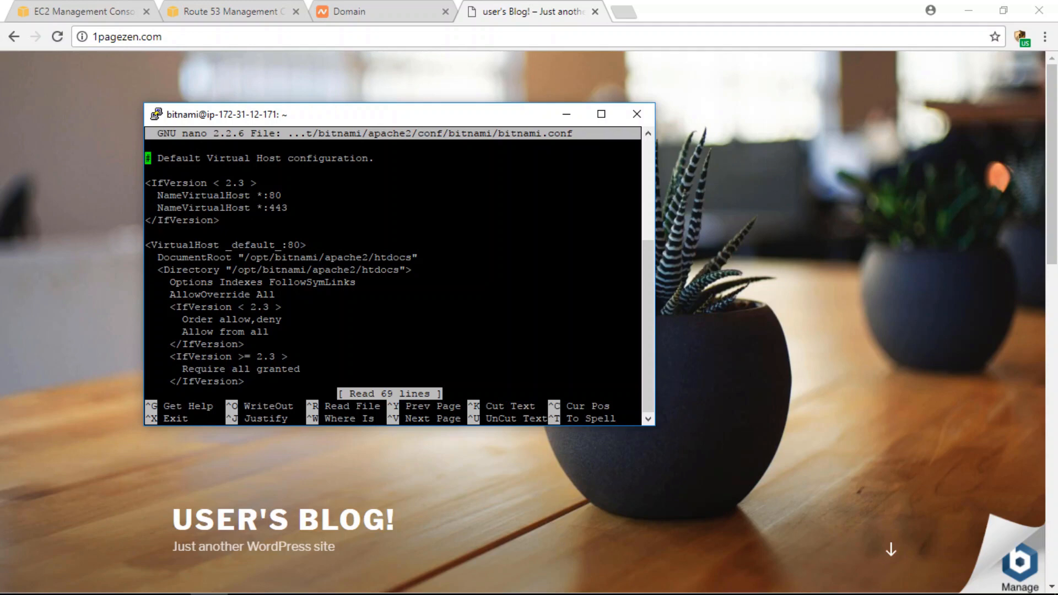
# Insert three blank lines below the DocumentRoot line of the port 80 virtual host
pyautogui.press('Down')
pyautogui.press('Down')
pyautogui.press('Down')
pyautogui.press('Down')
pyautogui.press('Down')
pyautogui.press('Down')
pyautogui.press('Down')
pyautogui.press('Down')
pyautogui.press('Return')
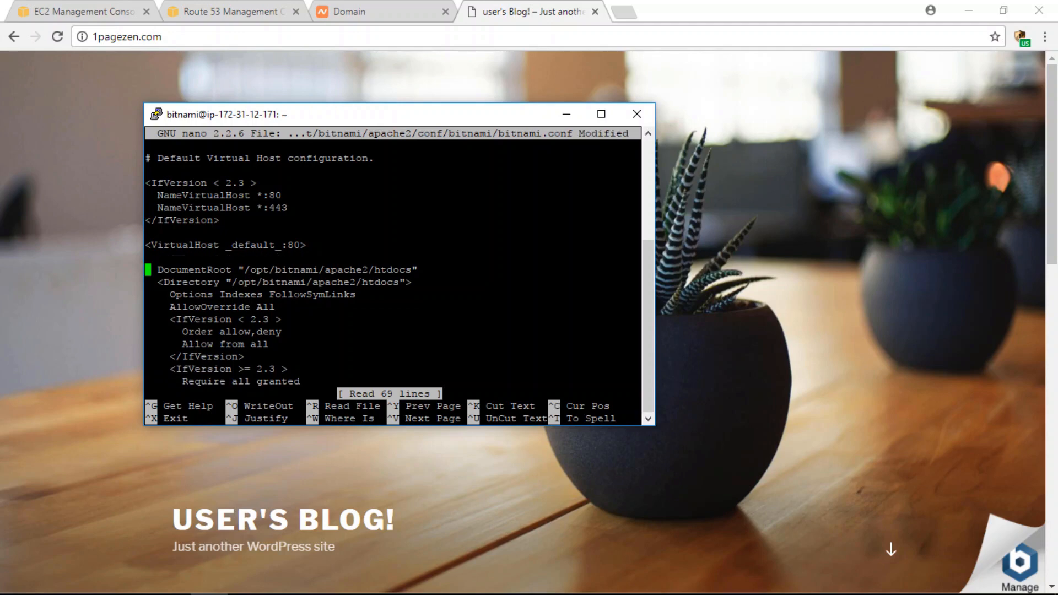
pyautogui.press('BackSpace')
pyautogui.press('Down')
pyautogui.press('Return')
pyautogui.press('Return')
pyautogui.press('Return')
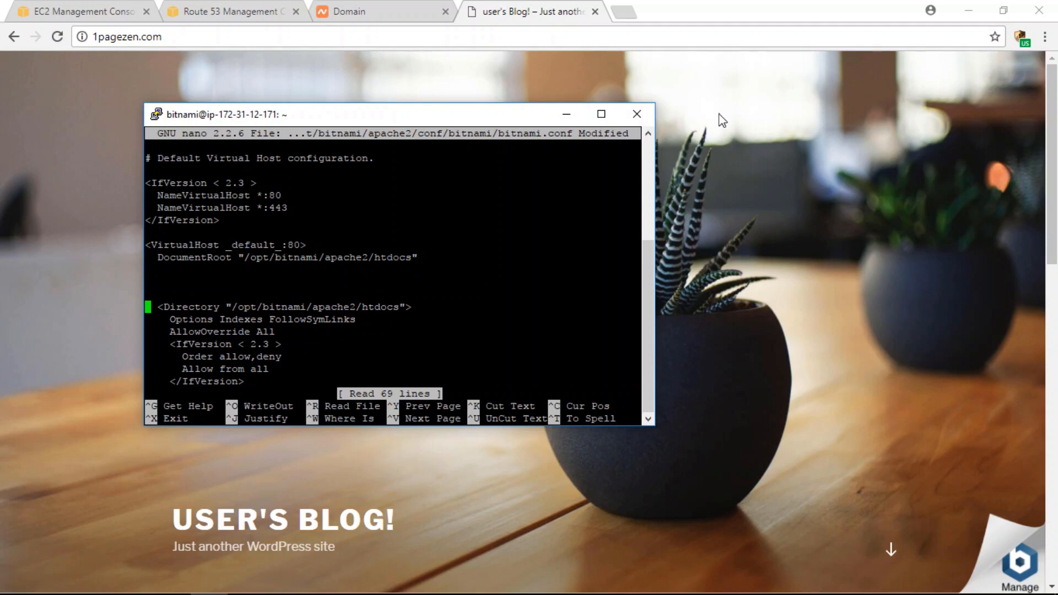
pyautogui.hotkey('alt', 'Tab')
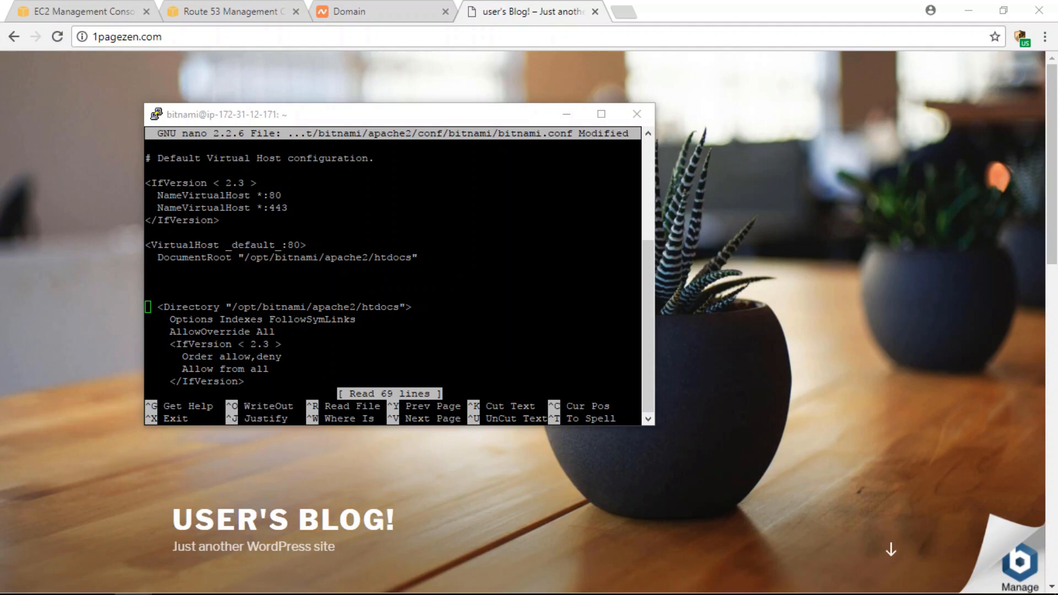
pyautogui.hotkey('alt', 'Tab')
pyautogui.press('Up')
pyautogui.press('Up')
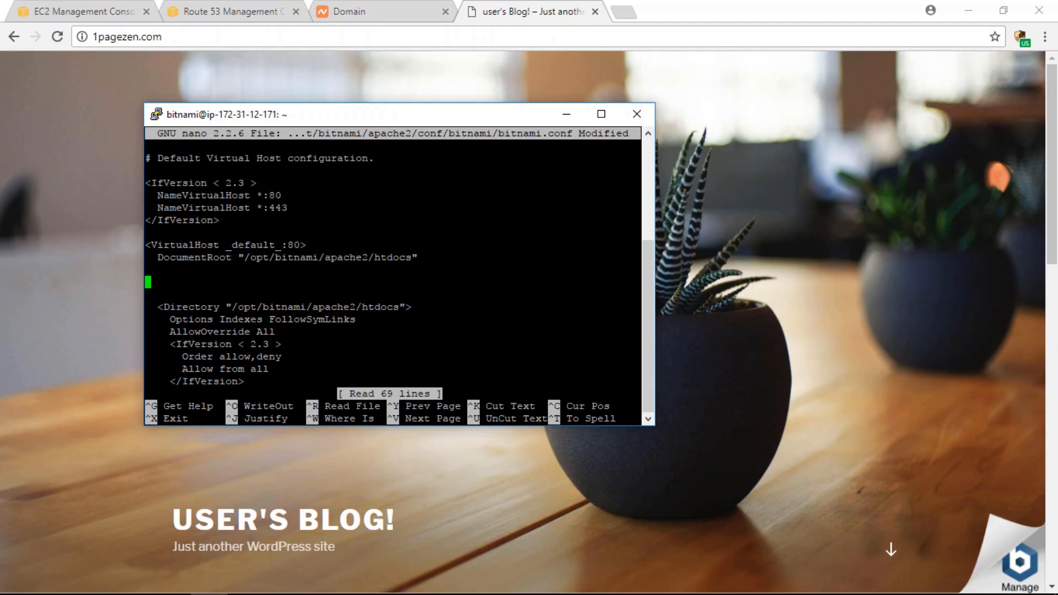
pyautogui.write('RewriteEngine On RewriteCond %{HTTP_HOST} !^www\\. [NC] RewriteRule ^(.*)$ http://www.%{HTTP_HOST}%{REQUEST_URI} [R=301,L]')
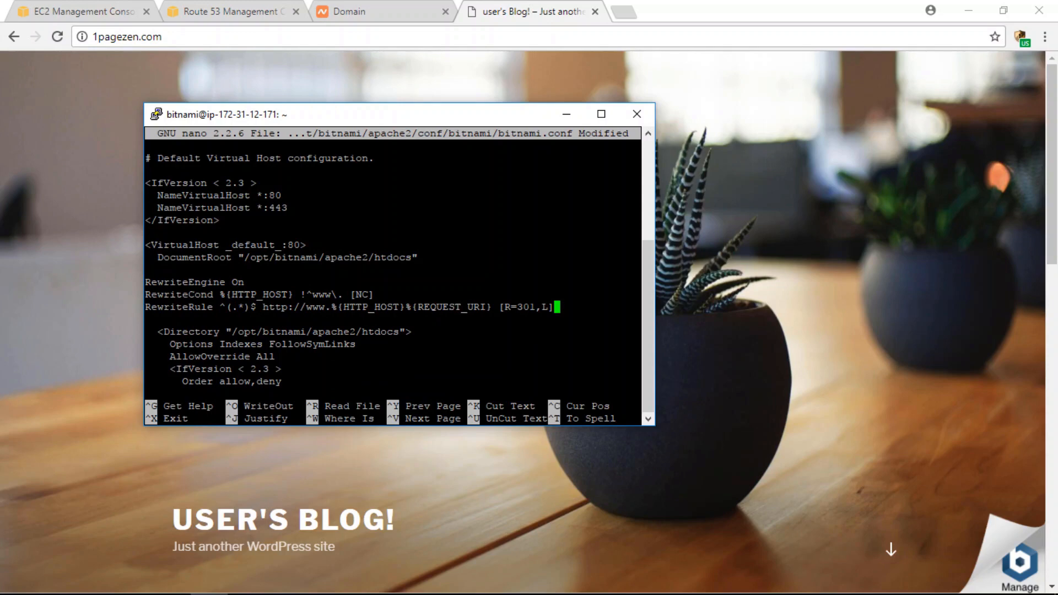
pyautogui.hotkey('alt', 'Tab')
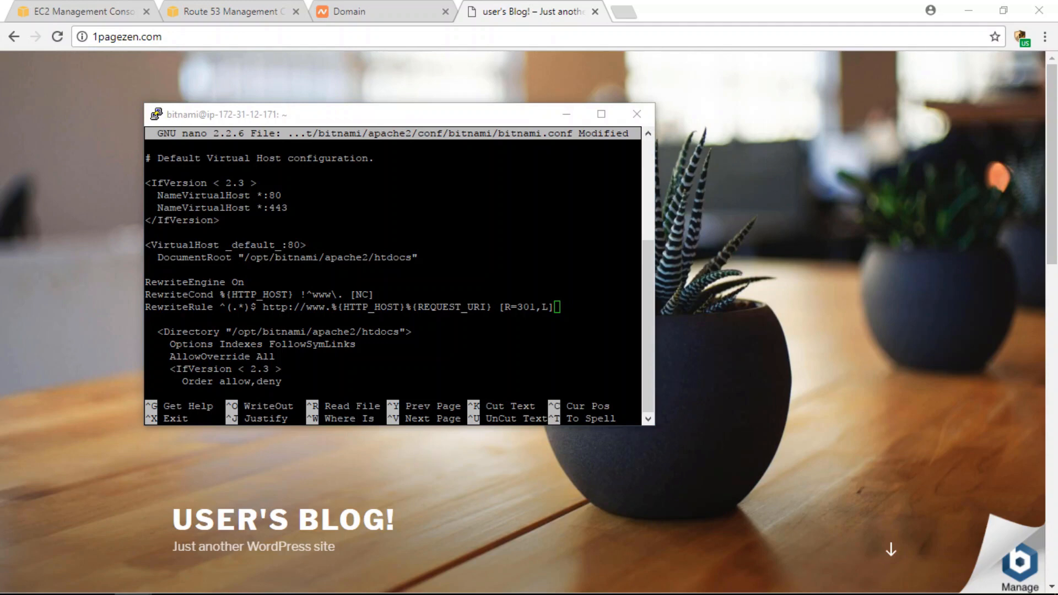
# Return to the PuTTY session, save the changes to bitnami.conf under the same file name and exit nano
pyautogui.hotkey('alt', 'Tab')
pyautogui.hotkey('ctrl', 'x')
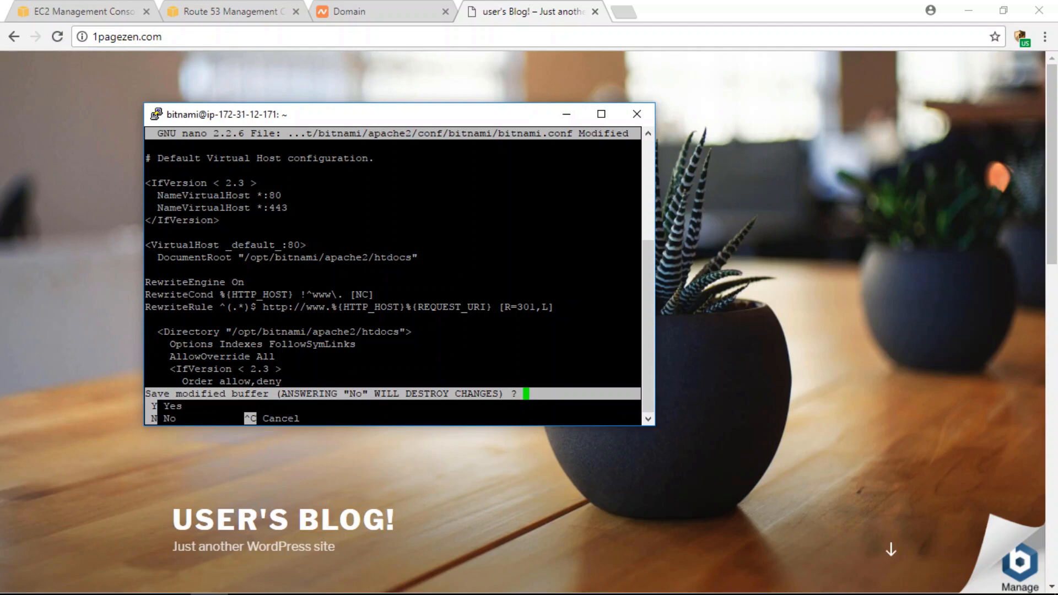
pyautogui.press('y')
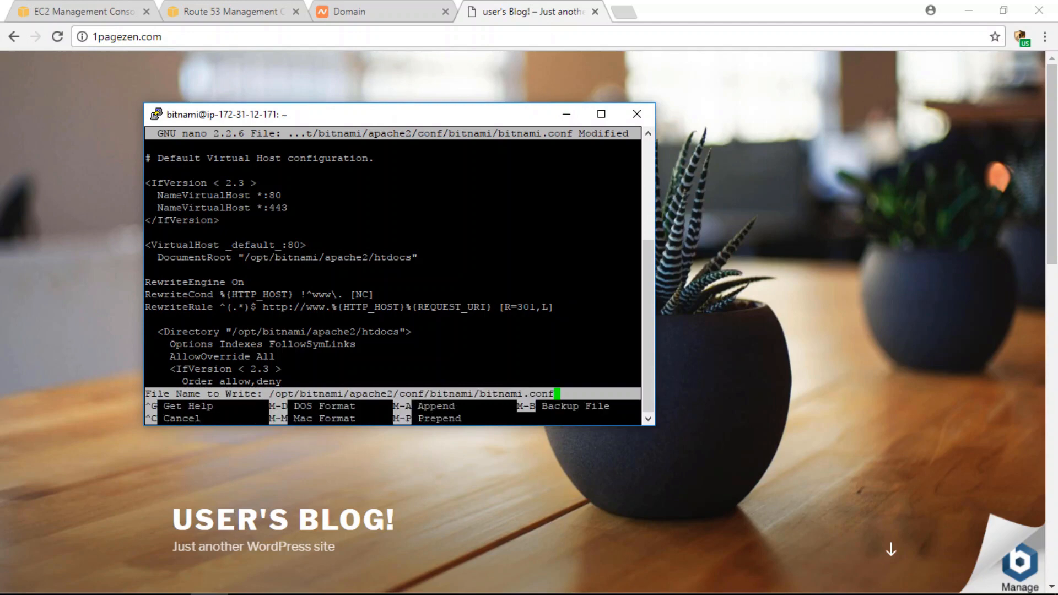
pyautogui.press('Return')
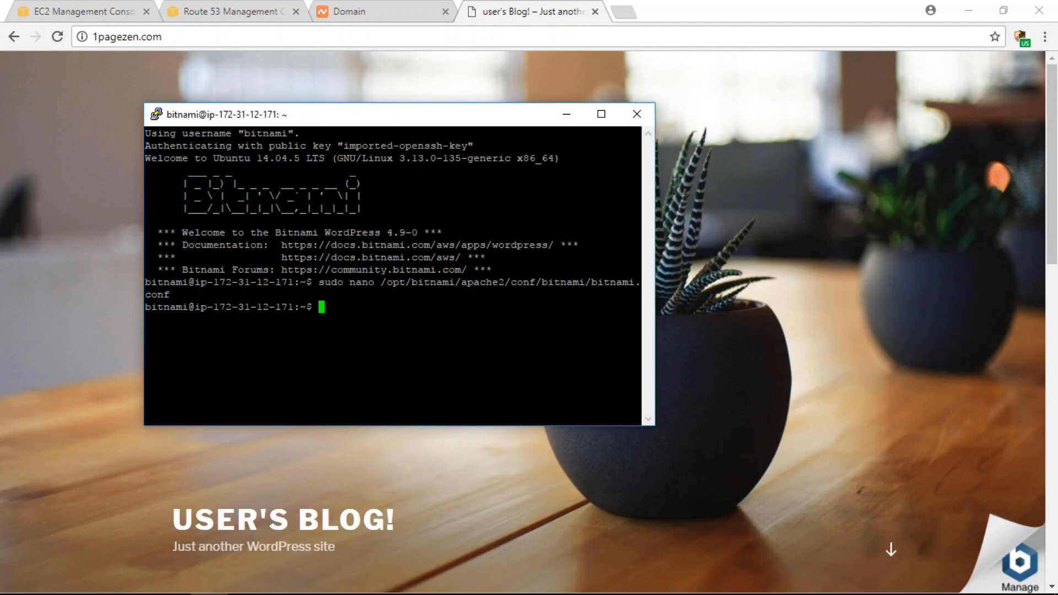
# Restart Apache in the terminal by running sudo /opt/bitnami/ctlscript.sh restart apache
pyautogui.hotkey('alt', 'Tab')
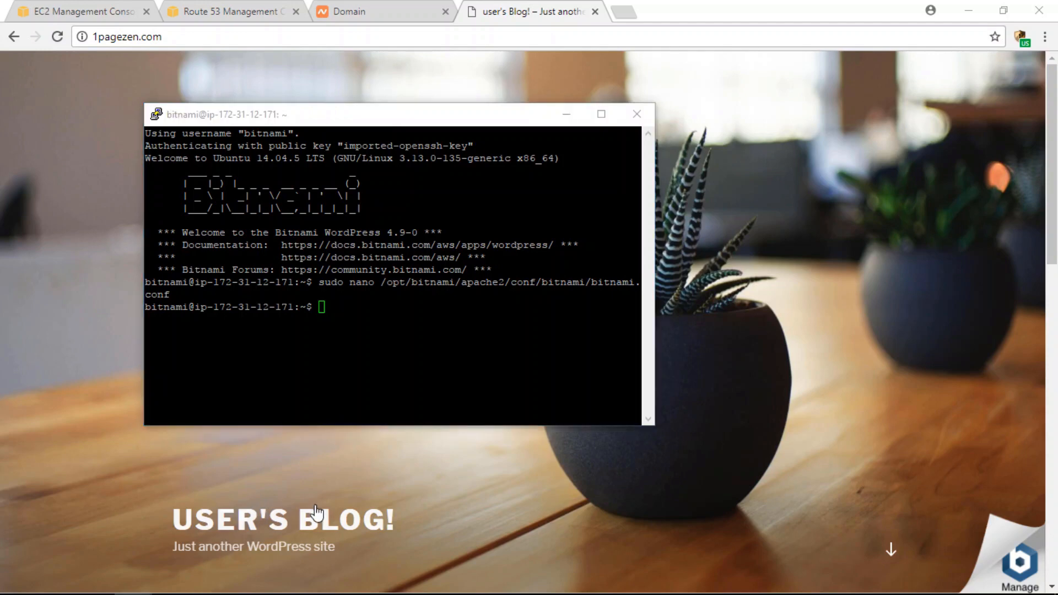
pyautogui.hotkey('alt', 'Tab')
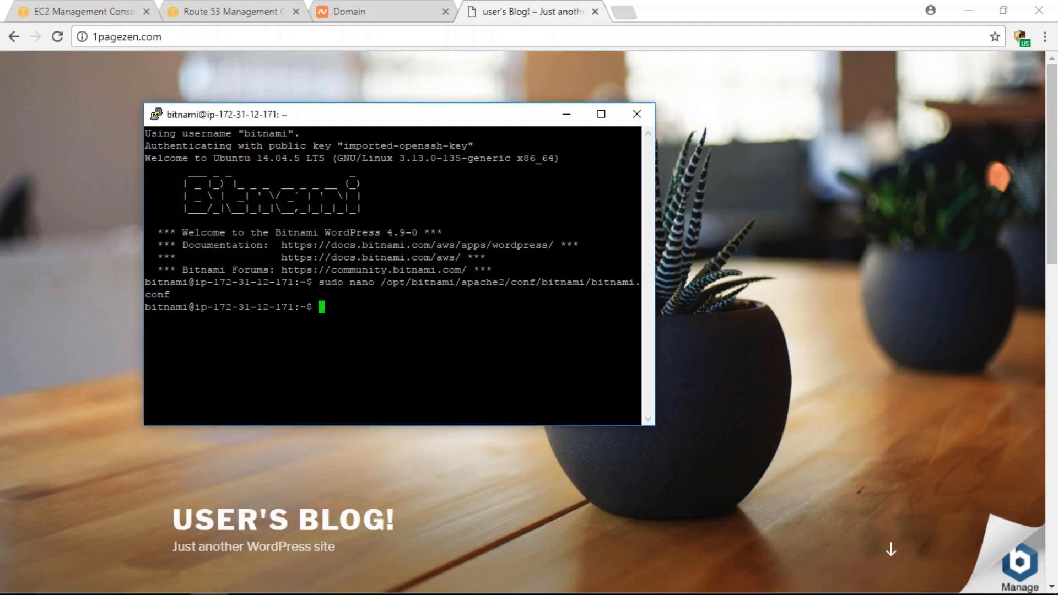
pyautogui.press('shift+Insert')
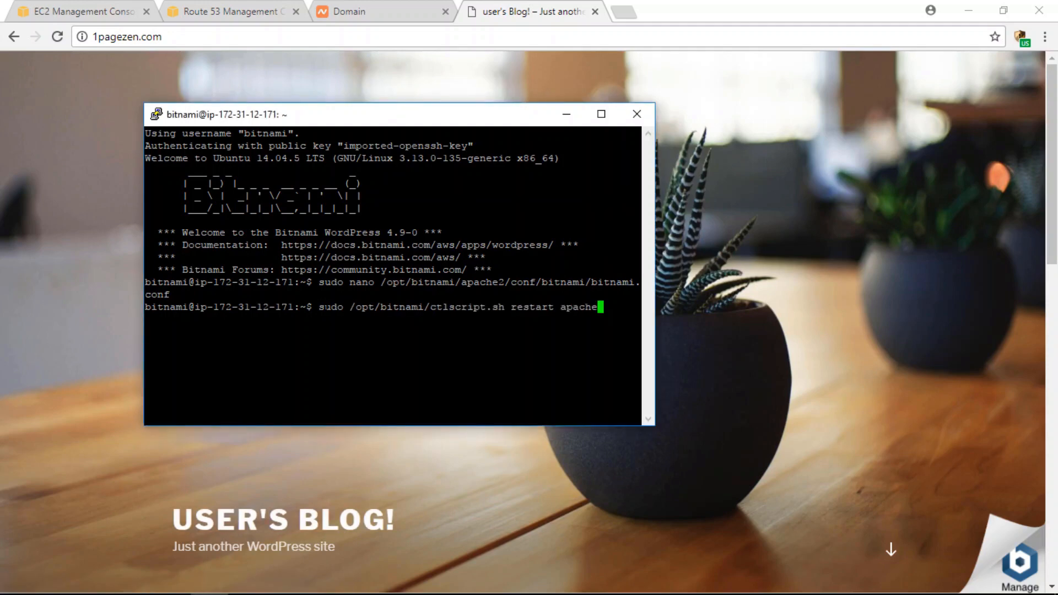
pyautogui.press('Return')
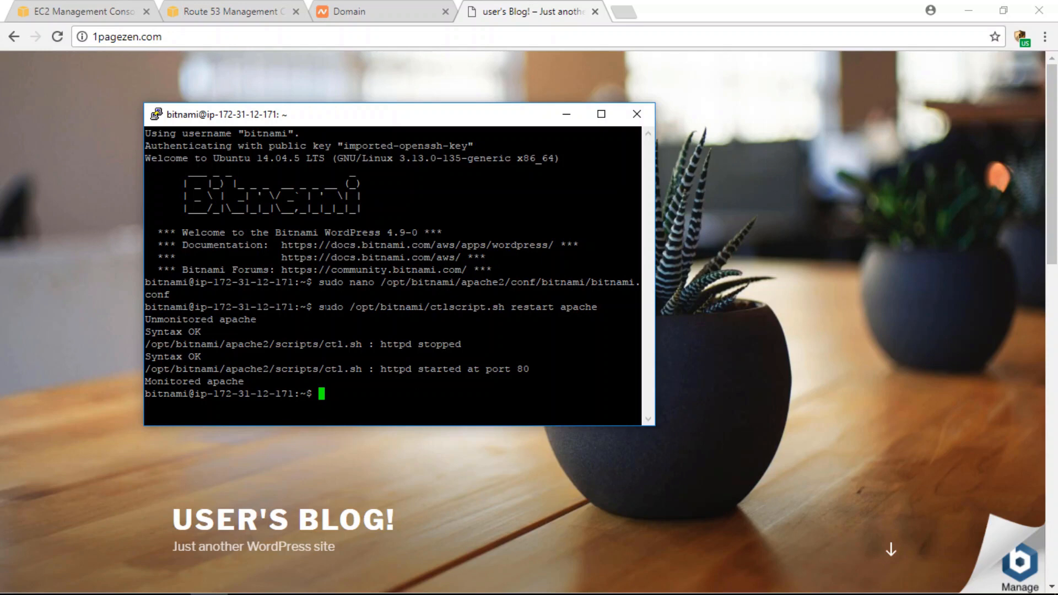
# Minimize the PuTTY window and load 1pagezen.com again in the browser to test the www redirect
pyautogui.click(567, 115)
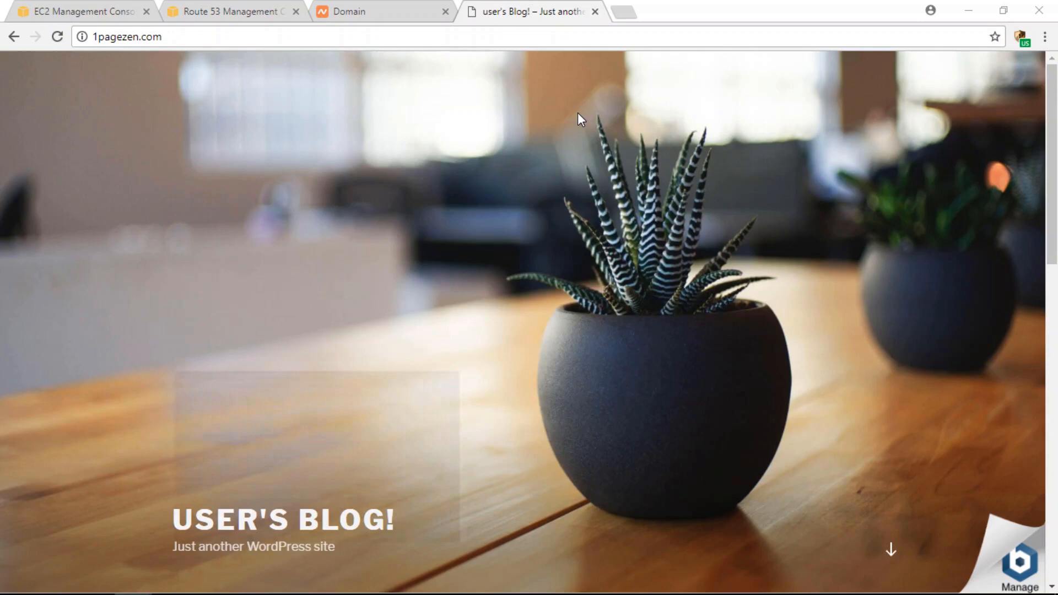
pyautogui.click(195, 34)
pyautogui.press('Return')
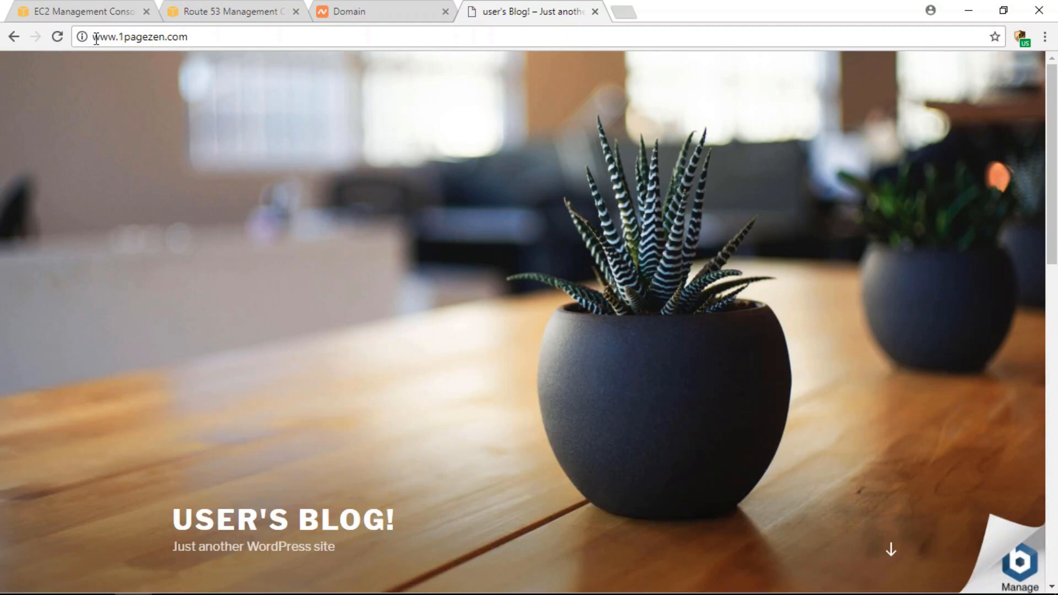
pyautogui.moveTo(94, 39); pyautogui.dragTo(121, 39)
pyautogui.click(119, 39)
pyautogui.moveTo(119, 40); pyautogui.dragTo(83, 42)
pyautogui.press('BackSpace')
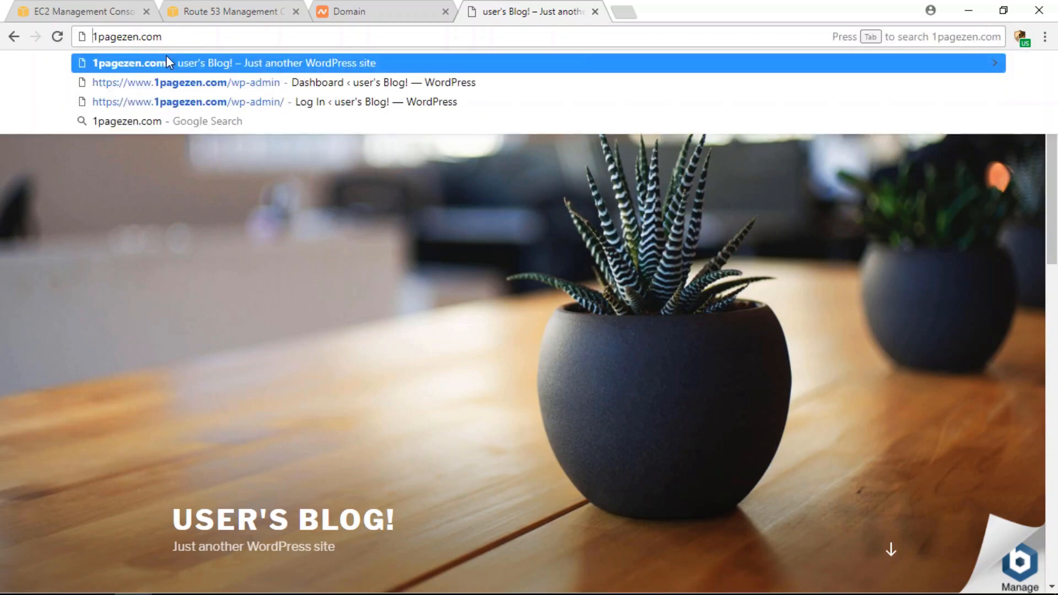
pyautogui.click(191, 34)
pyautogui.press('Return')
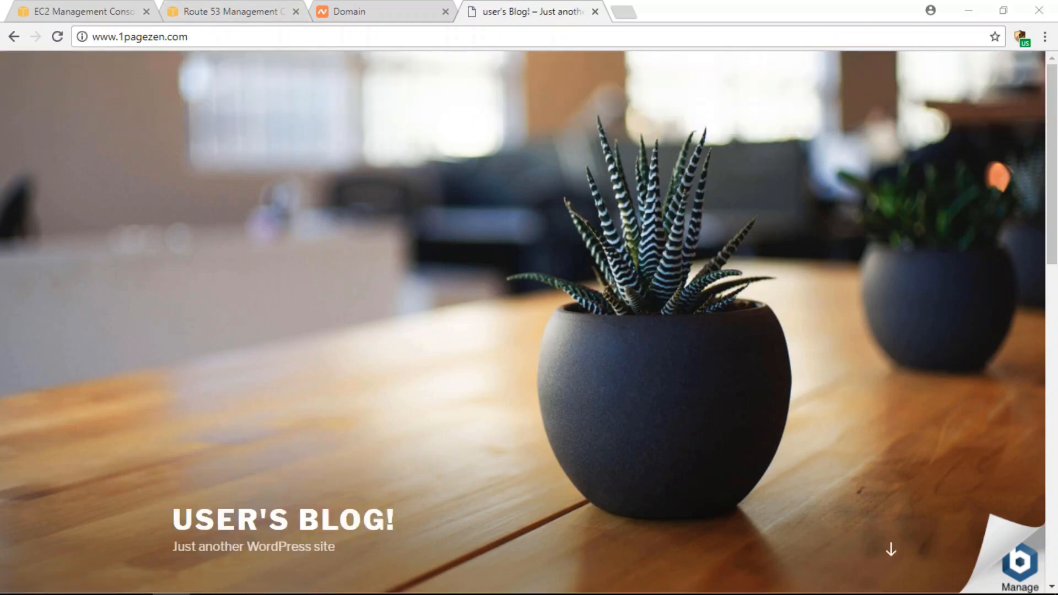